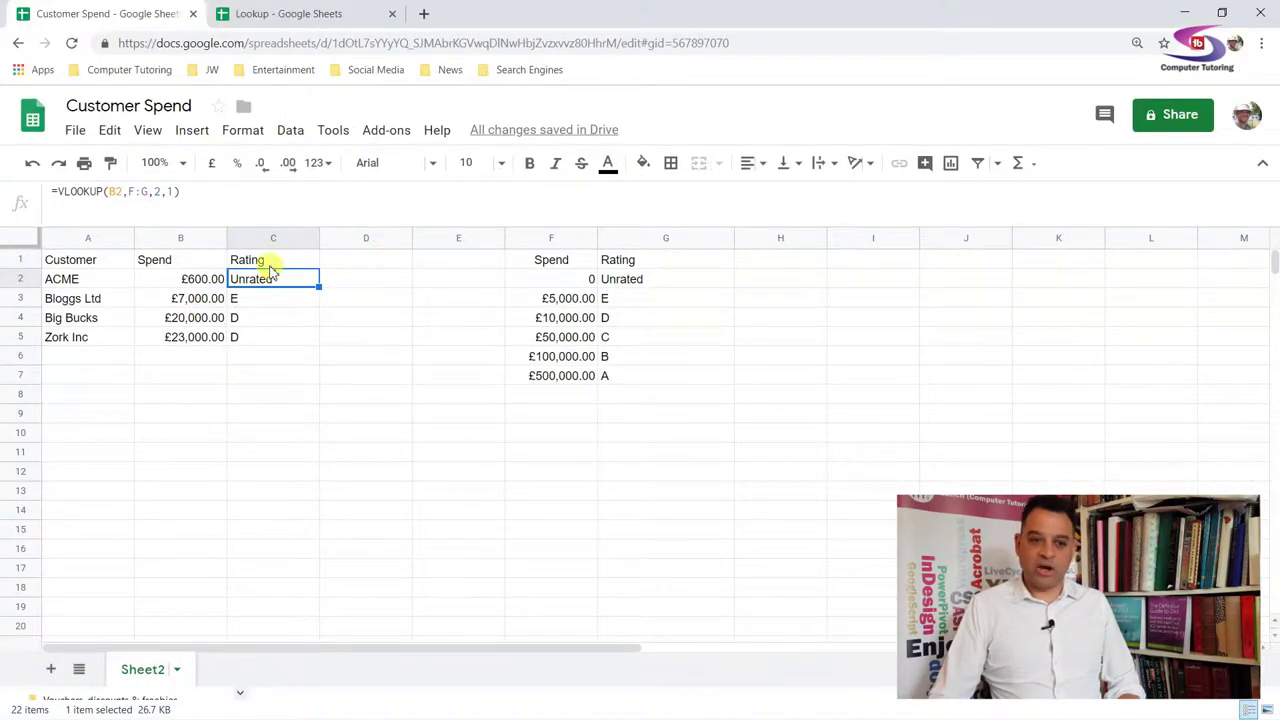
Rearrange the rating lookup table so Rating sits in column F and Spend in column G, and narrow column G
{"action": "left_click", "coordinate": [550, 262]}
{"action": "left_click_drag", "start_coordinate": [550, 262], "coordinate": [792, 385]}
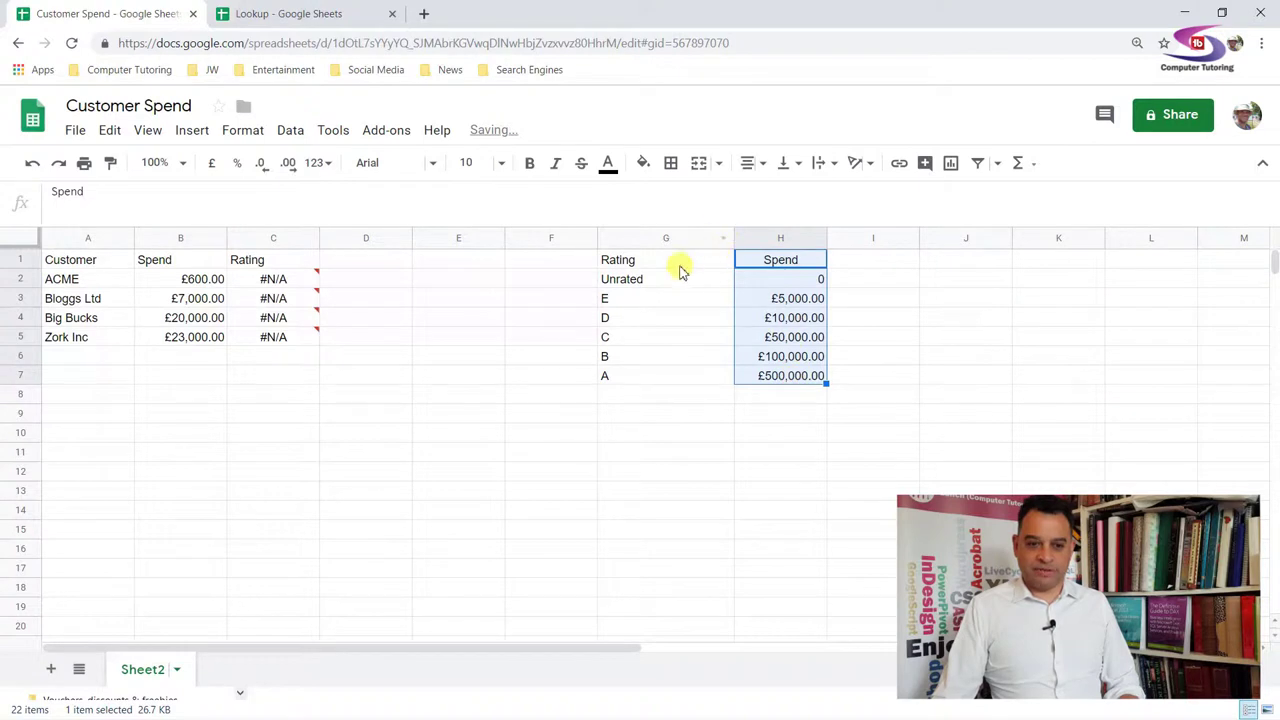
{"action": "left_click_drag", "start_coordinate": [680, 268], "coordinate": [702, 386]}
{"action": "left_click_drag", "start_coordinate": [733, 238], "coordinate": [702, 241]}
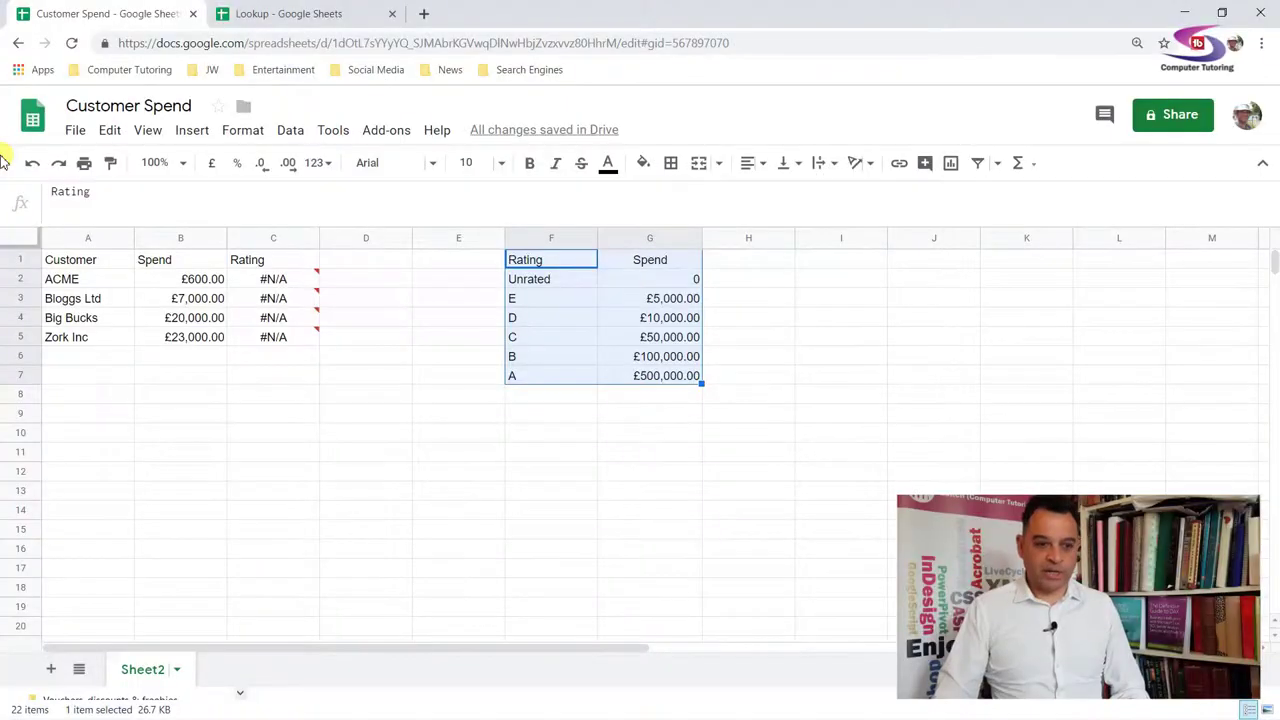
Clear the VLOOKUP formulas from the customers' Rating column, cells C2 to C6
{"action": "left_click", "coordinate": [282, 283]}
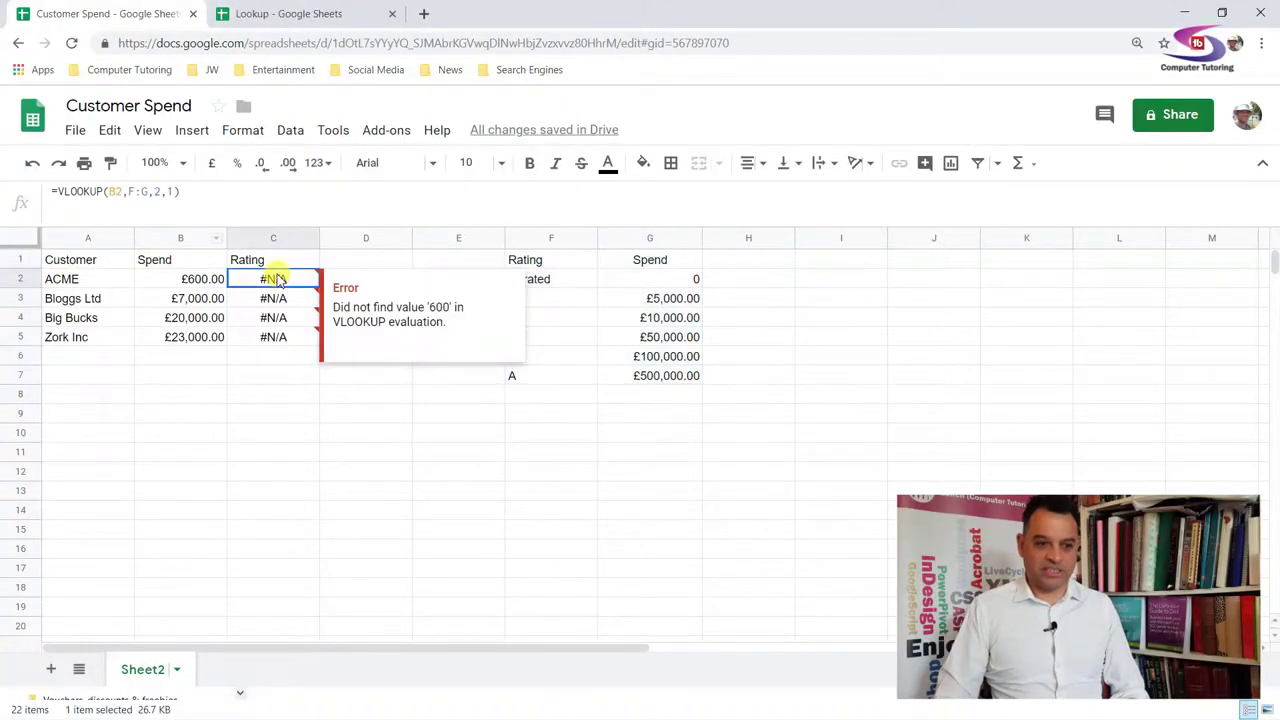
{"action": "left_click_drag", "start_coordinate": [275, 278], "coordinate": [280, 360]}
{"action": "key", "text": "Delete"}
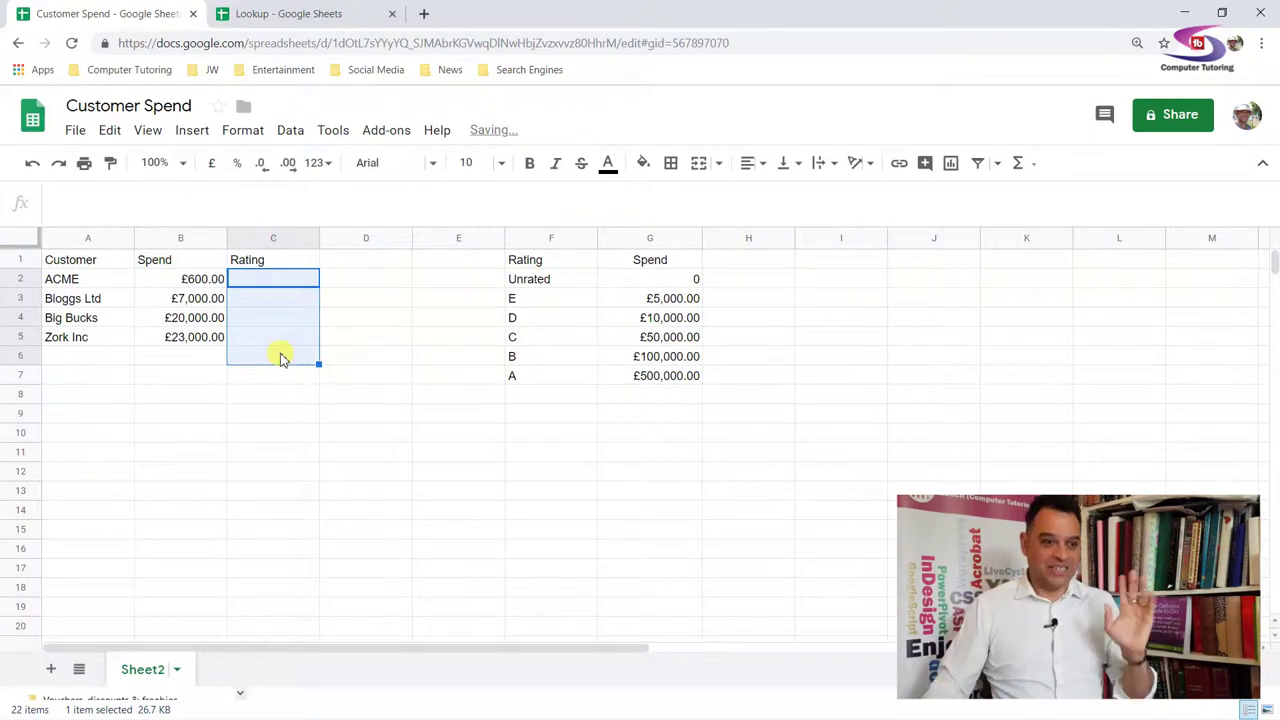
Enter =INDEX(F:F,2) in cell C2 as the rating for ACME
{"action": "left_click", "coordinate": [290, 285]}
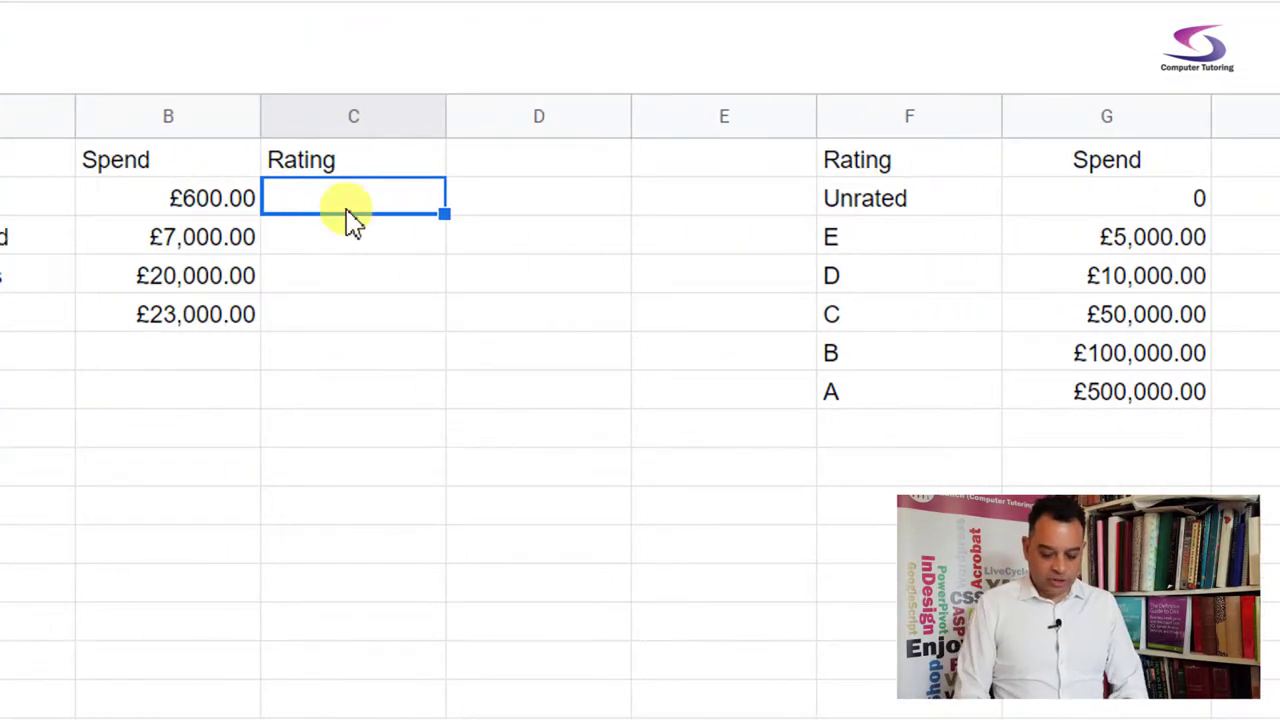
{"action": "type", "text": "=IN"}
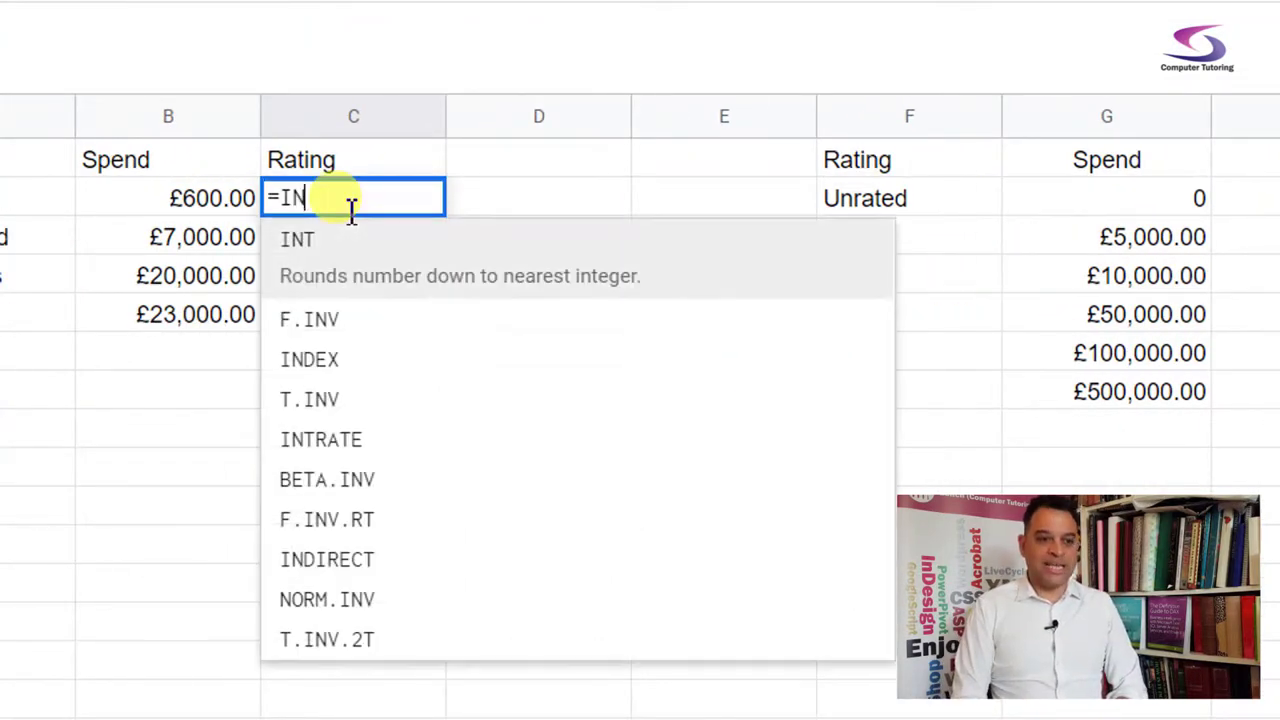
{"action": "type", "text": "DEX("}
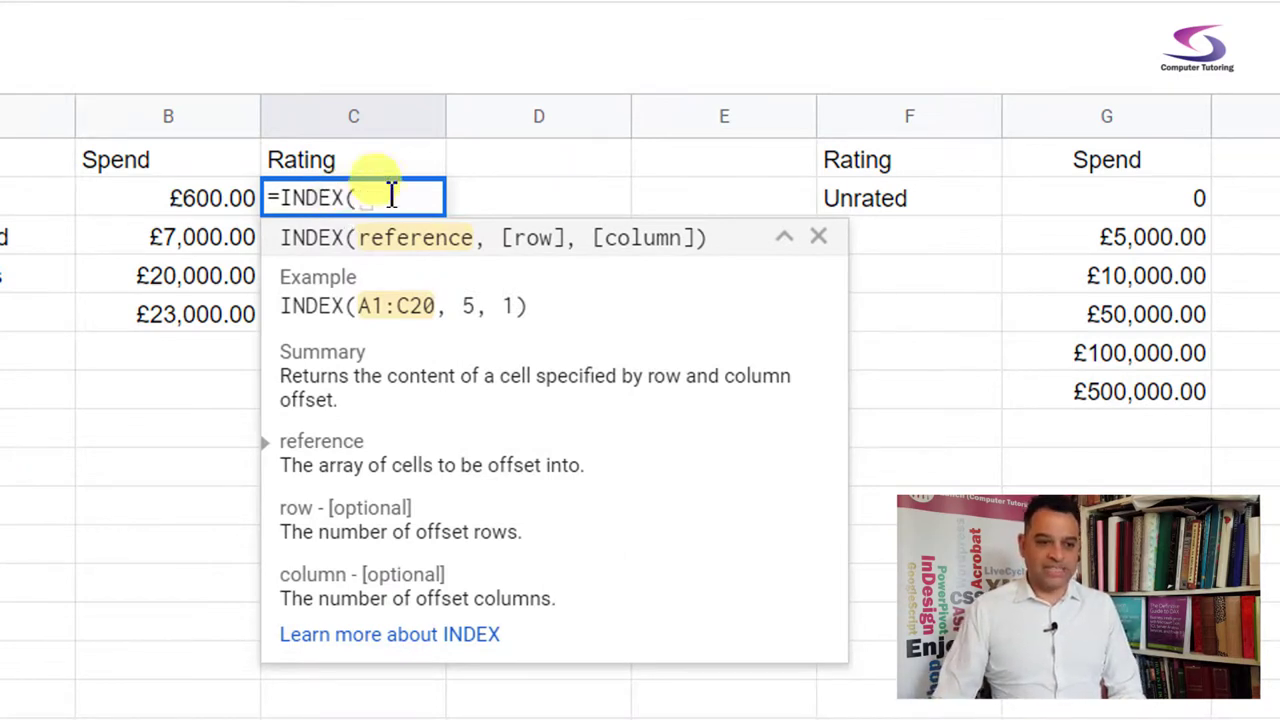
{"action": "left_click", "coordinate": [912, 126]}
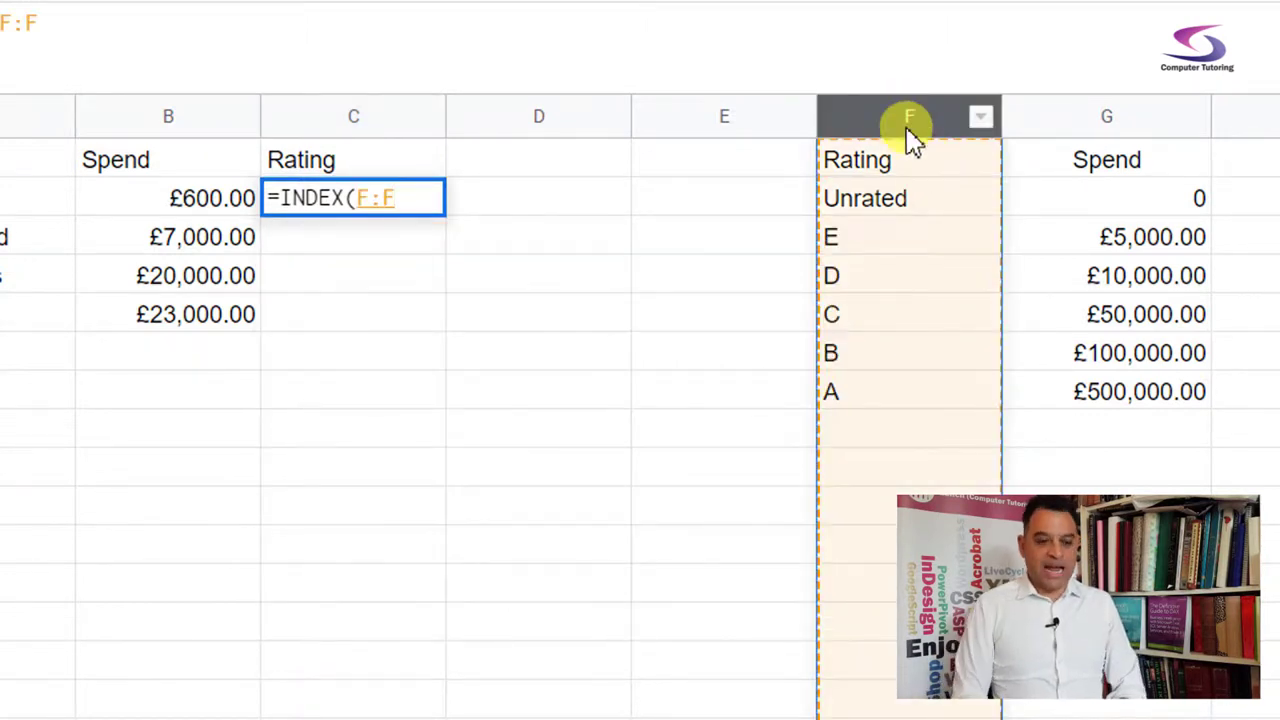
{"action": "type", "text": ","}
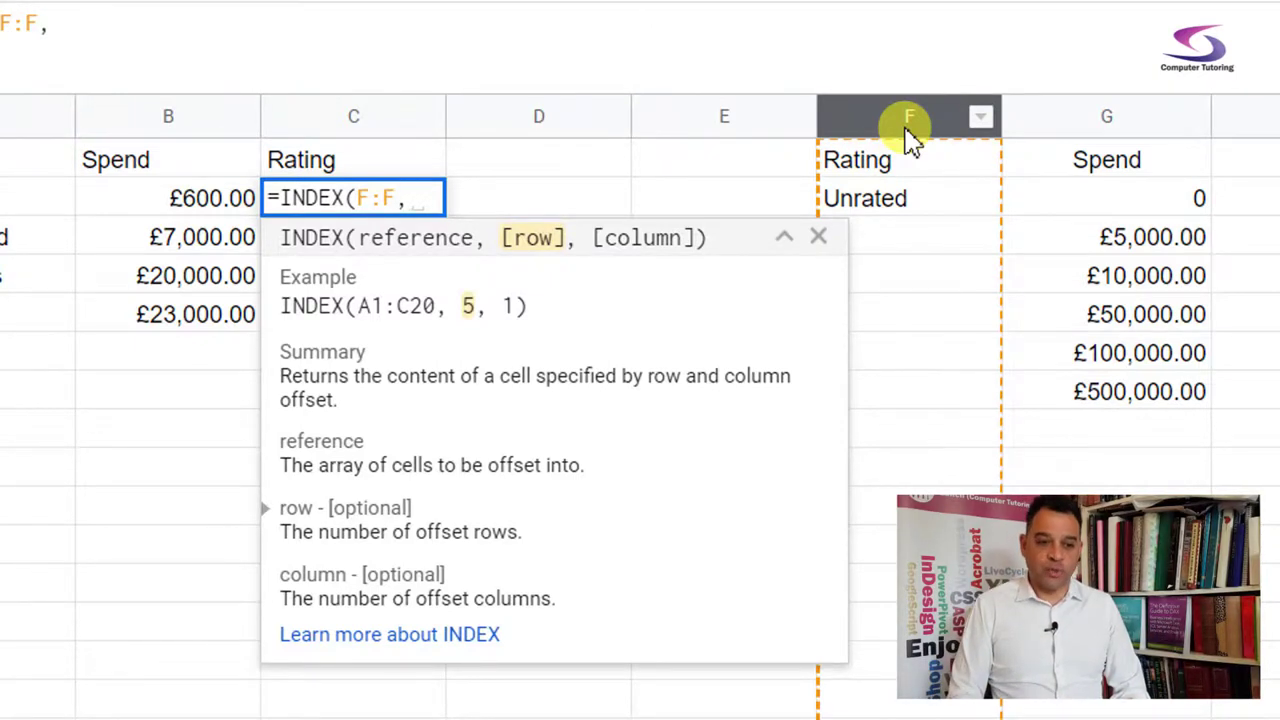
{"action": "type", "text": "2"}
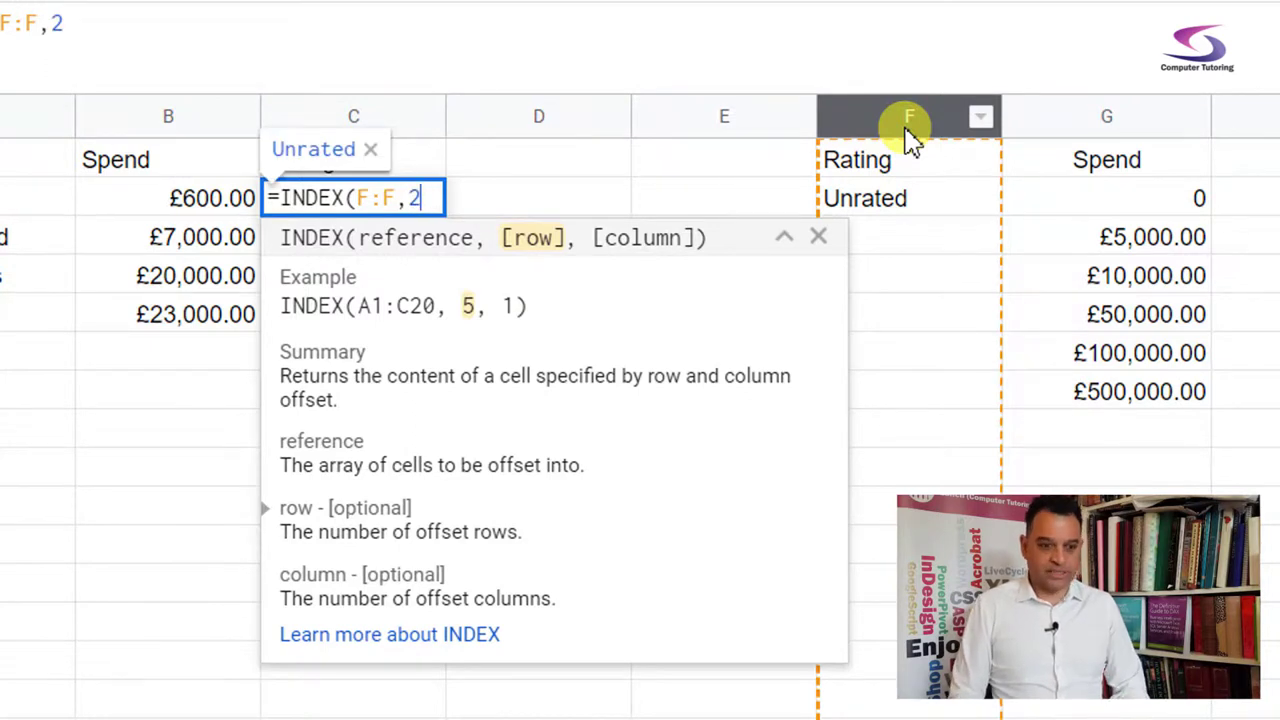
{"action": "type", "text": ")"}
{"action": "key", "text": "Return"}
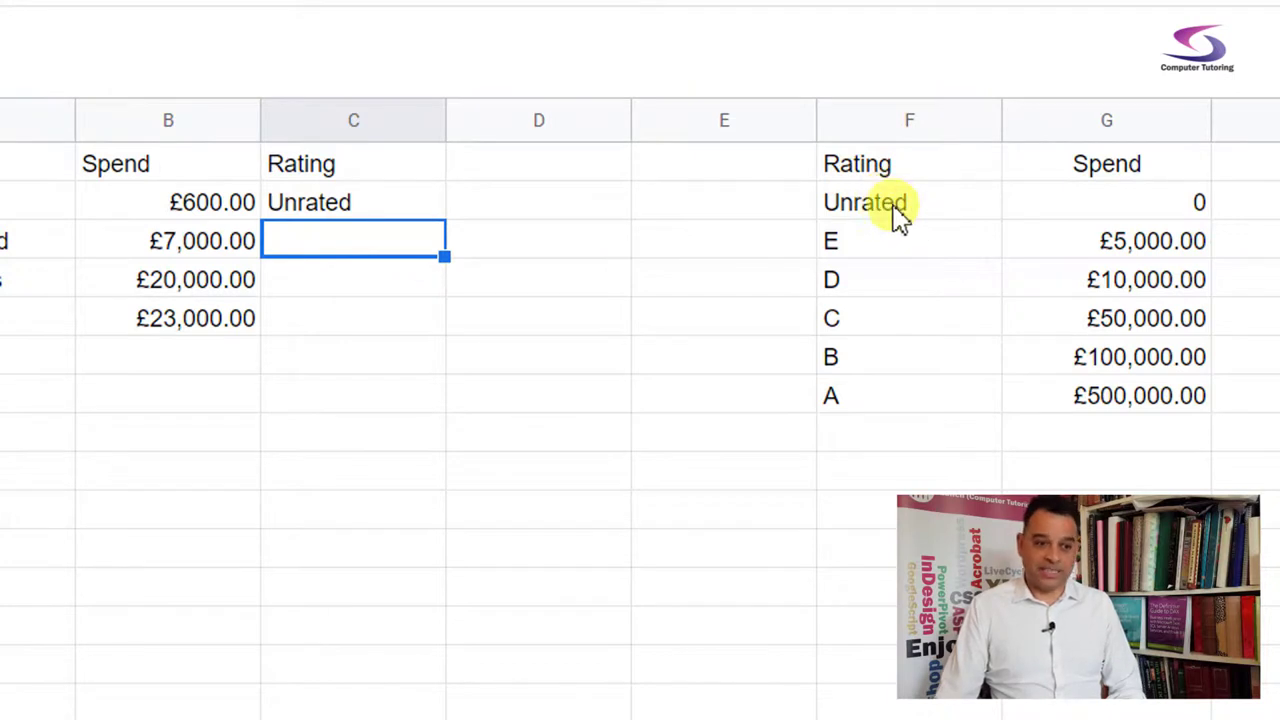
Change the row argument of the INDEX formula in C2 to 3 and dismiss the function help
{"action": "double_click", "coordinate": [427, 201]}
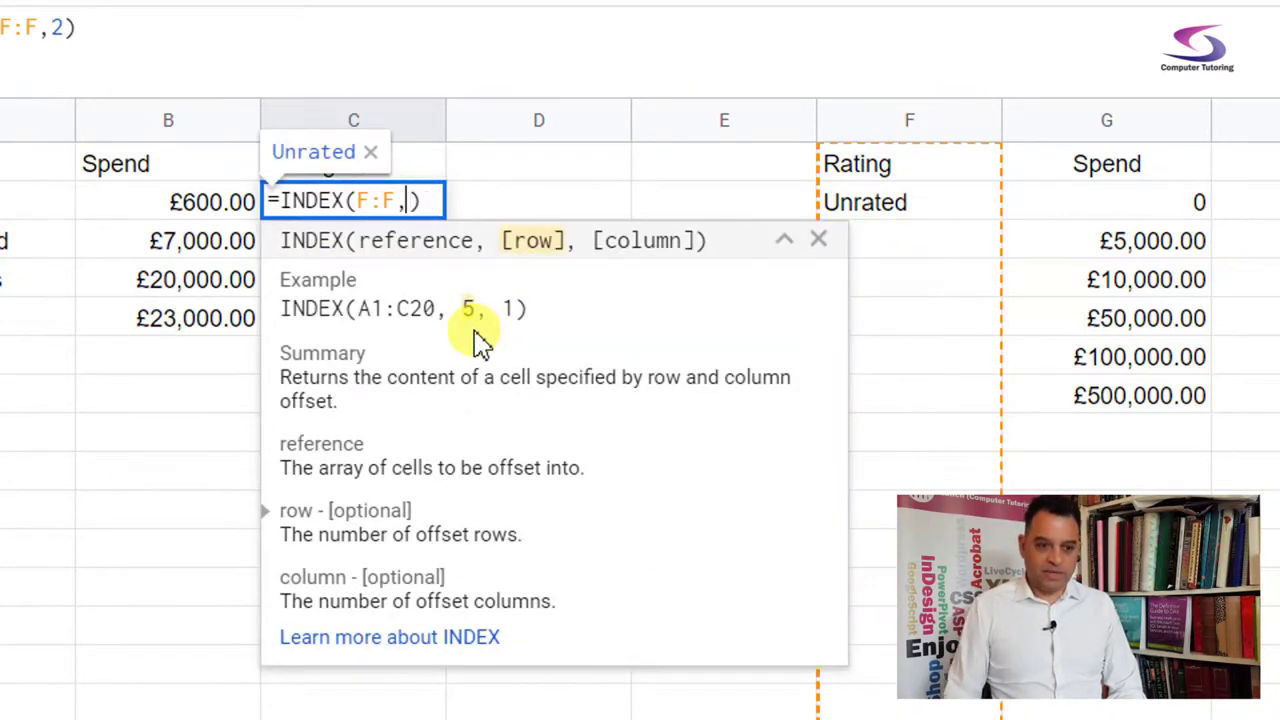
{"action": "type", "text": "3"}
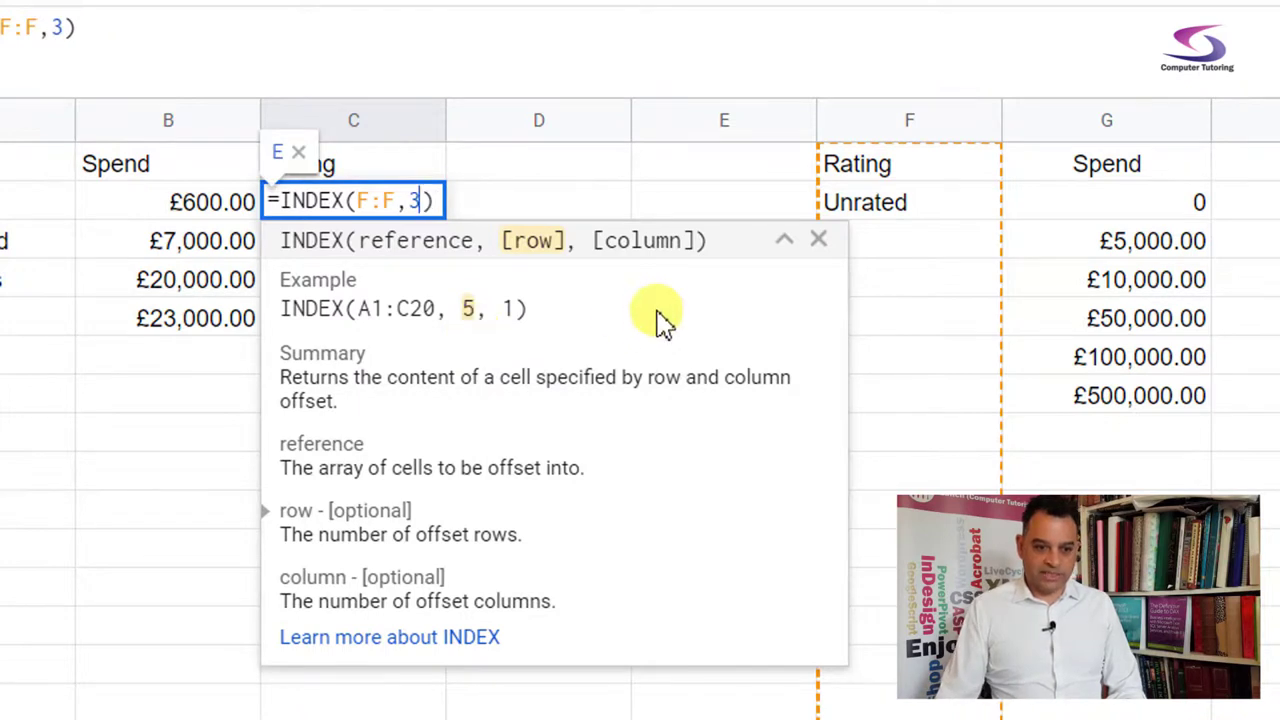
{"action": "left_click", "coordinate": [785, 244]}
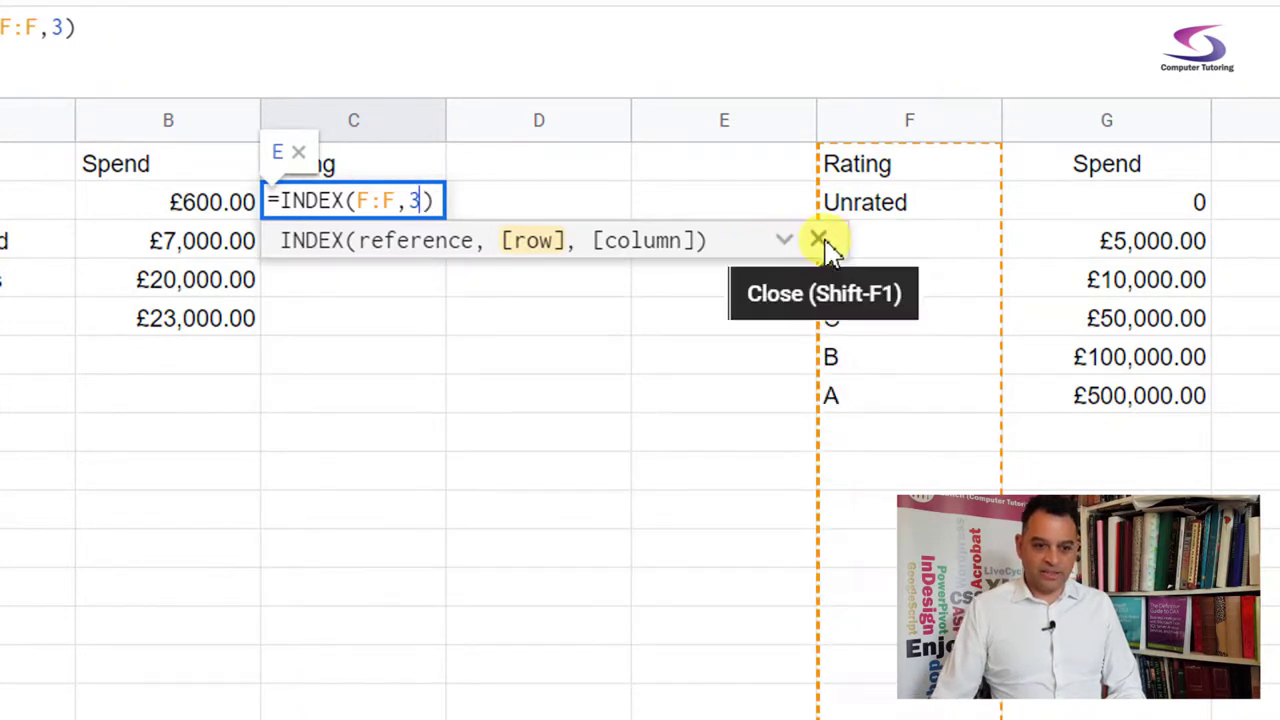
{"action": "left_click", "coordinate": [820, 241]}
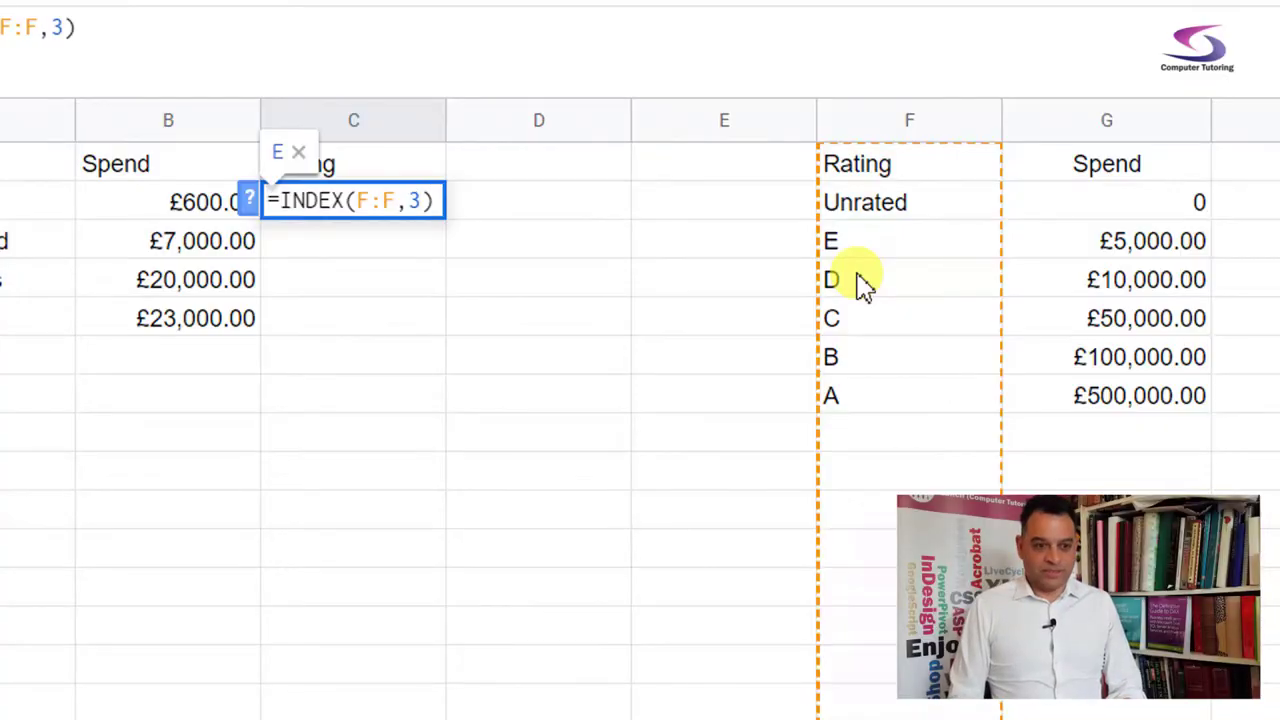
{"action": "key", "text": "Return"}
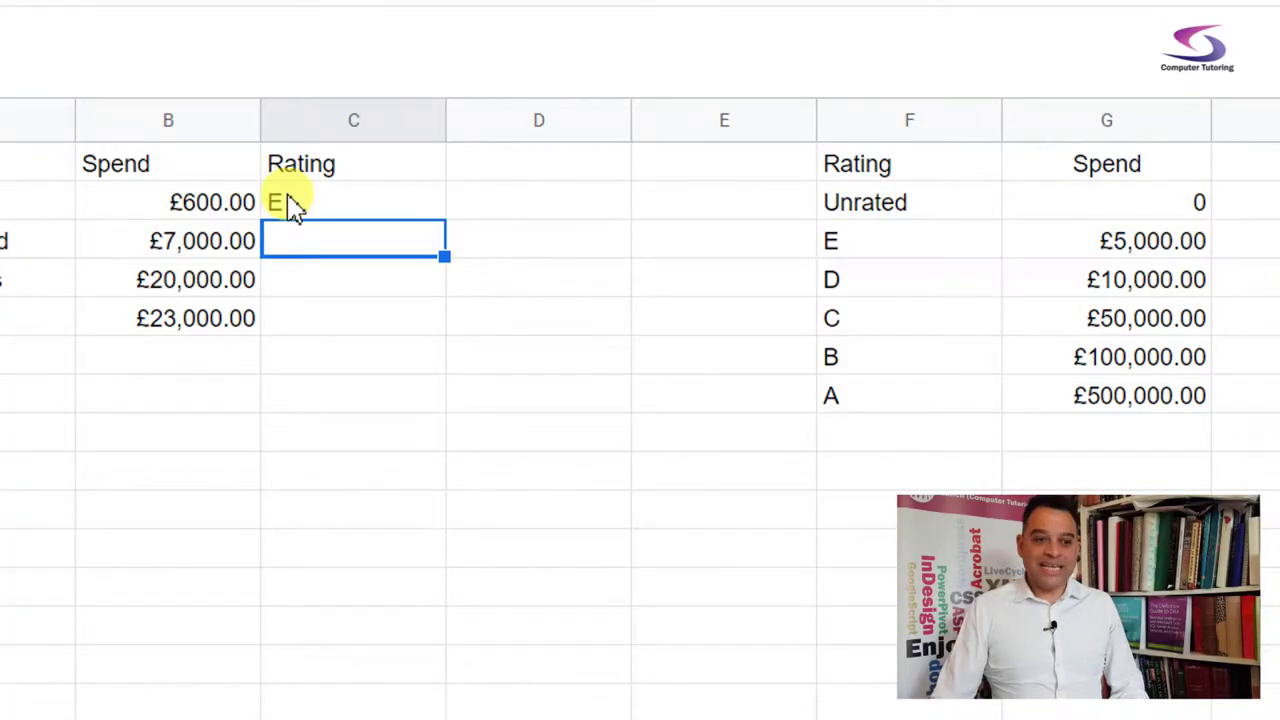
Replace the row number in C2's INDEX formula with MATCH(B2,G:G,1) to look up the spend in column G
{"action": "double_click", "coordinate": [313, 205]}
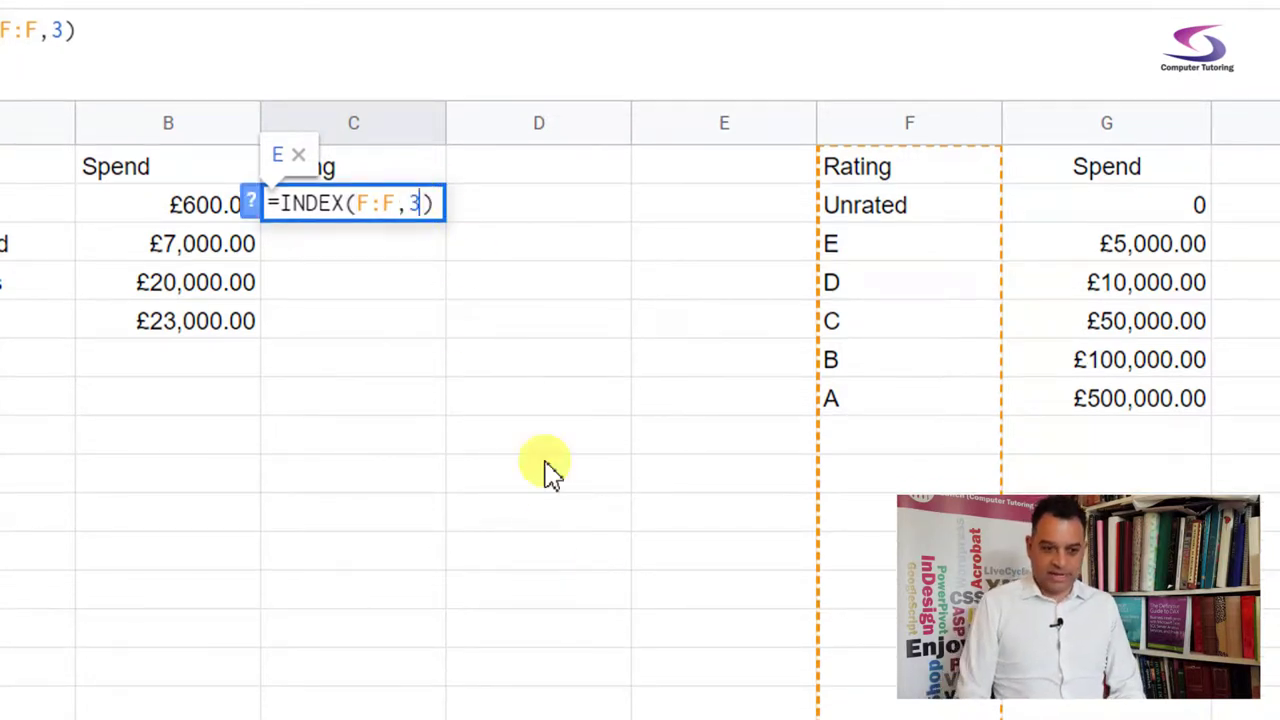
{"action": "key", "text": "BackSpace"}
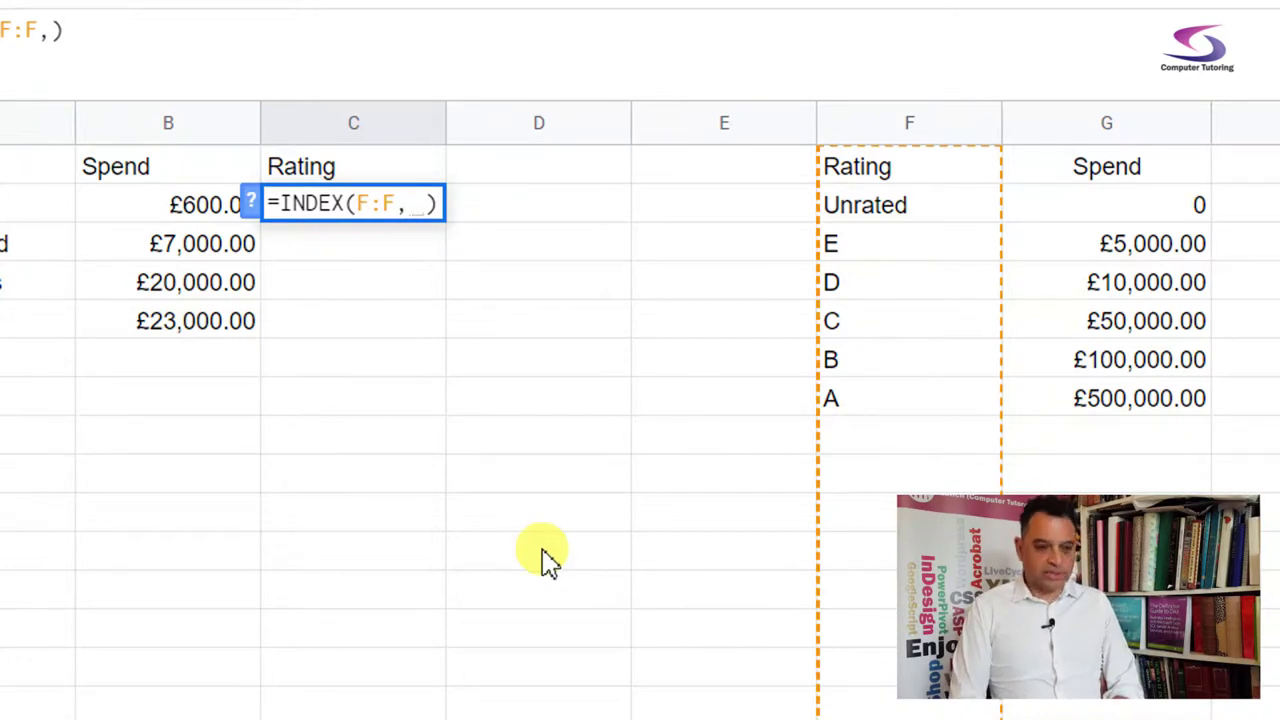
{"action": "type", "text": "MATCH("}
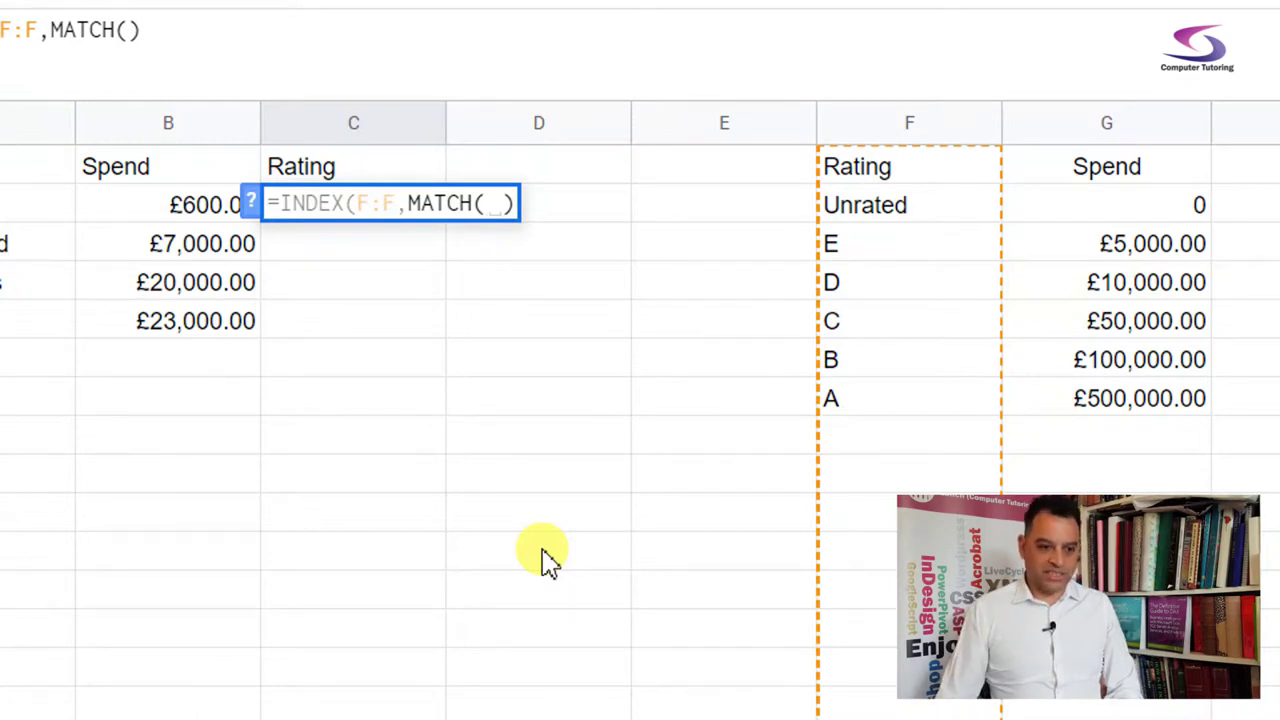
{"action": "left_click", "coordinate": [250, 205]}
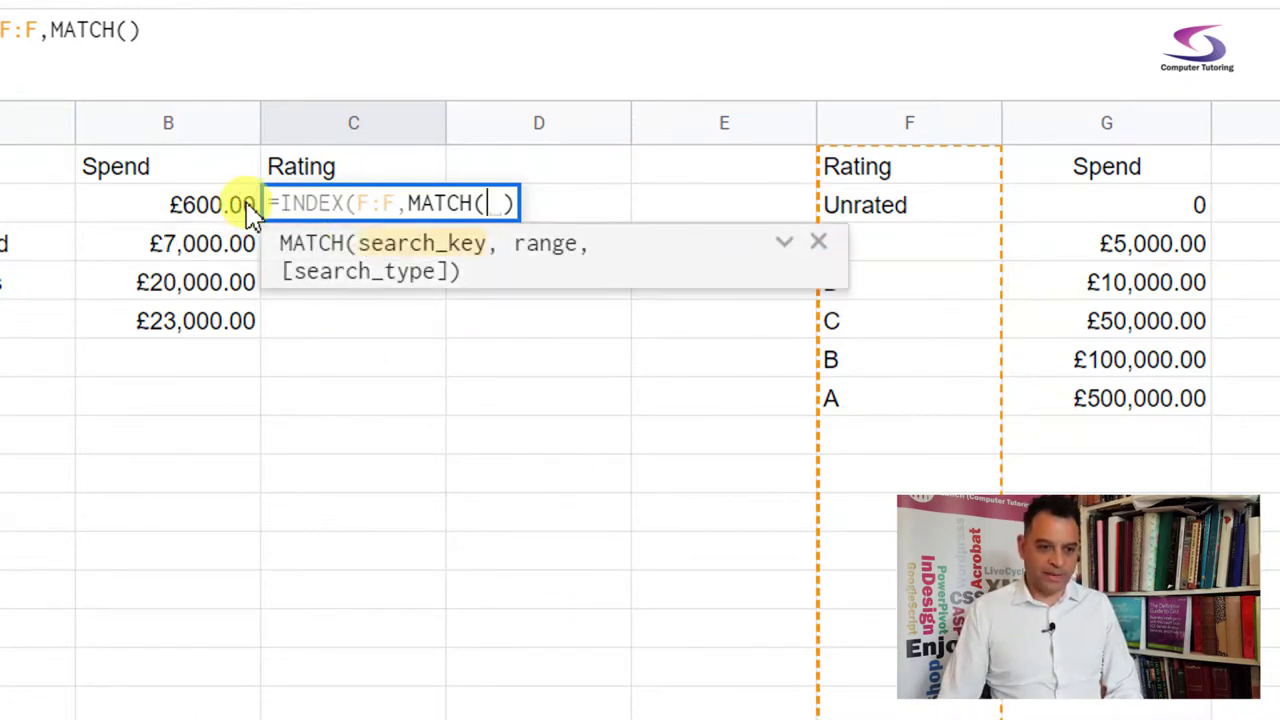
{"action": "left_click", "coordinate": [785, 245]}
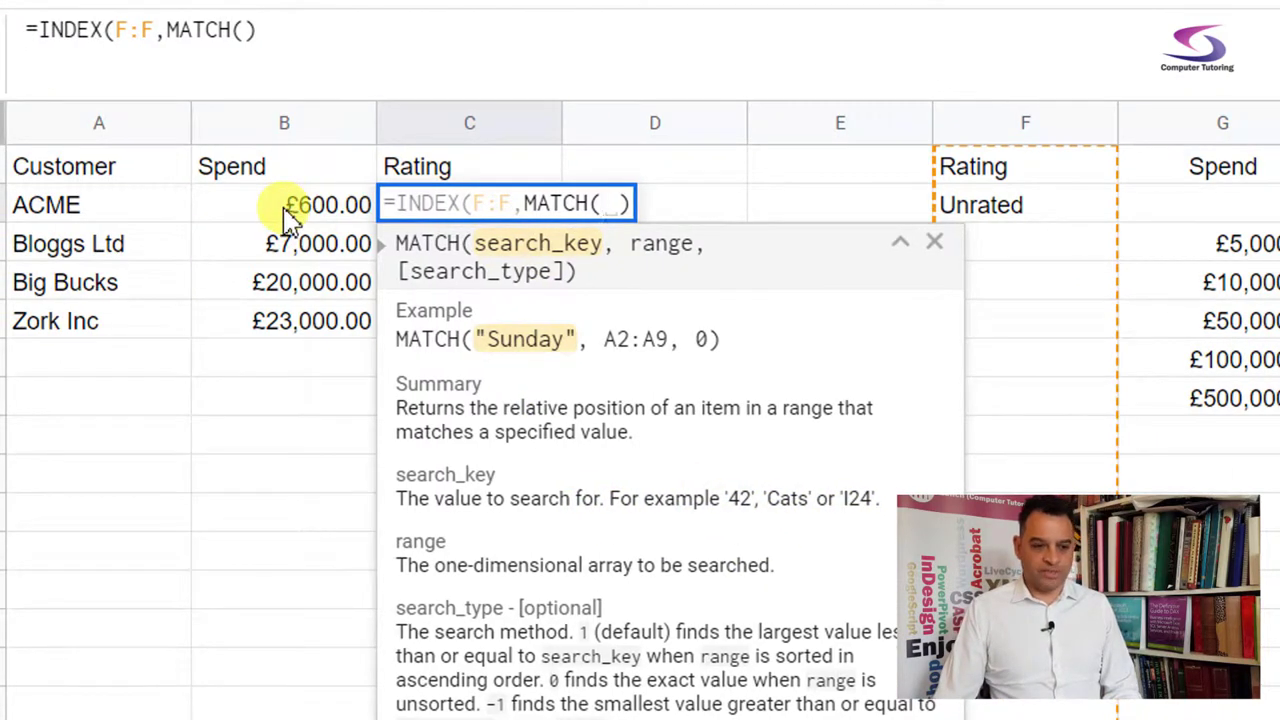
{"action": "left_click", "coordinate": [290, 215]}
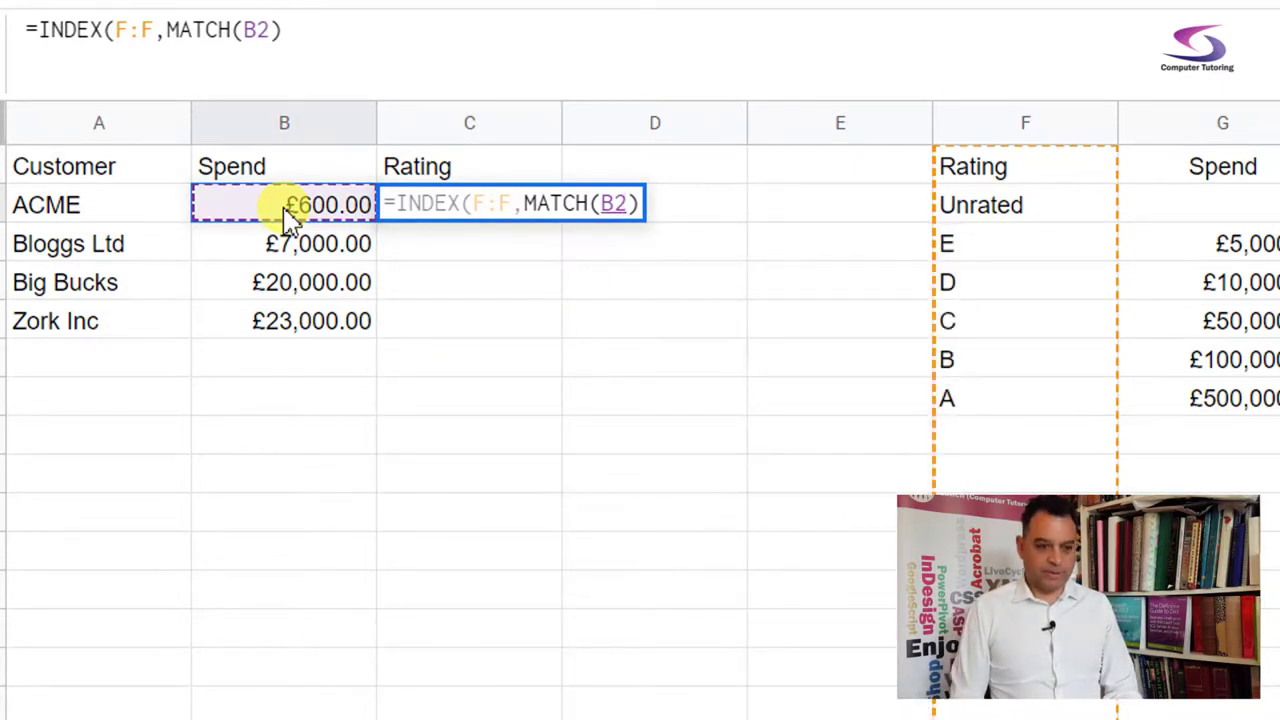
{"action": "type", "text": ","}
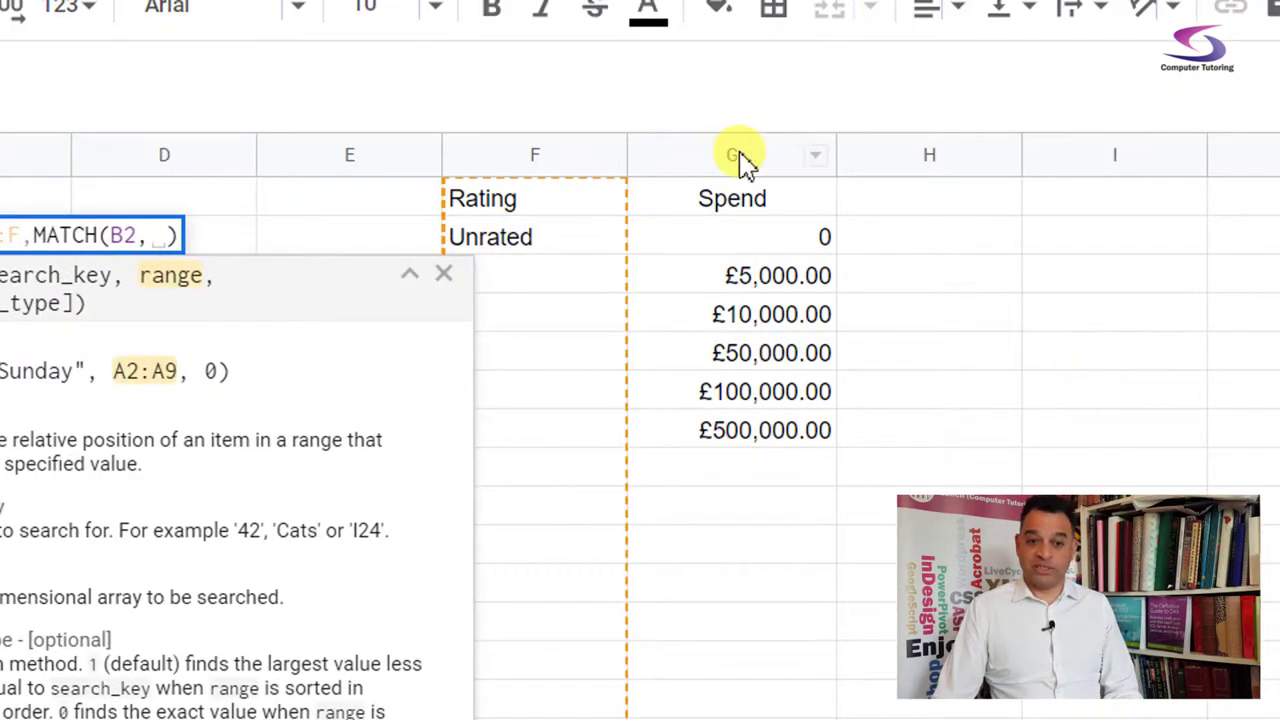
{"action": "left_click", "coordinate": [731, 157]}
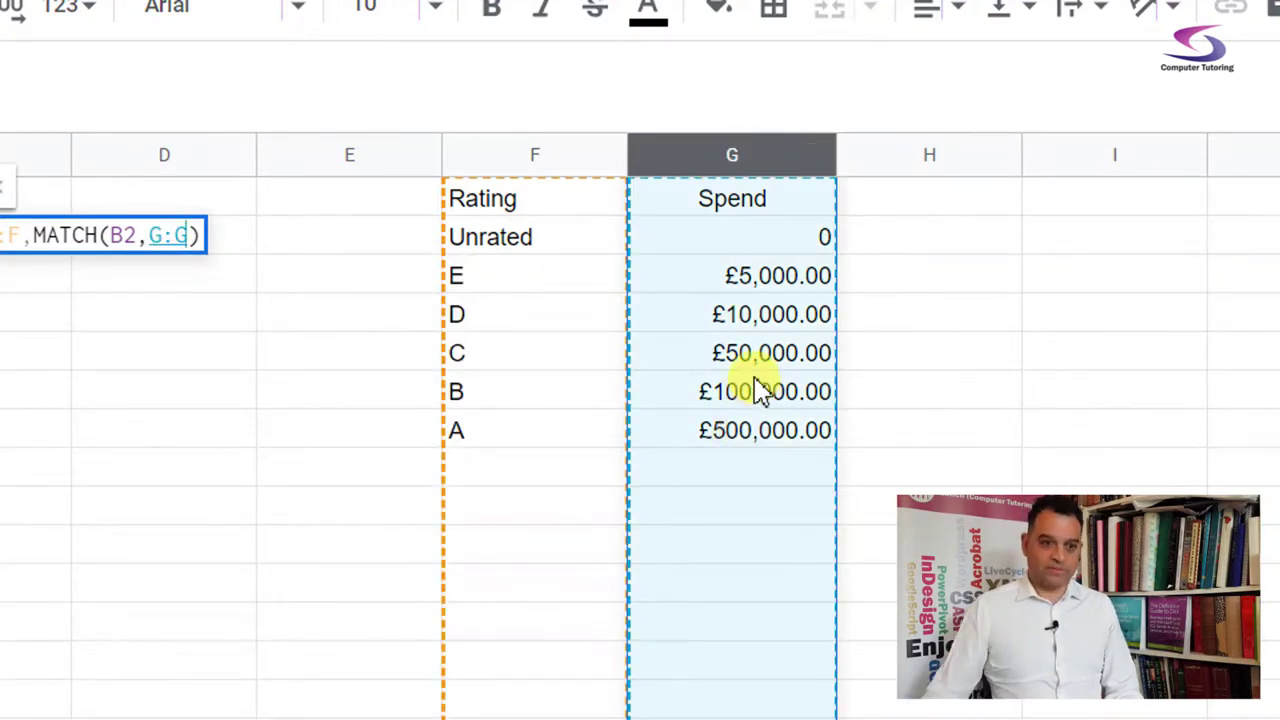
{"action": "type", "text": ","}
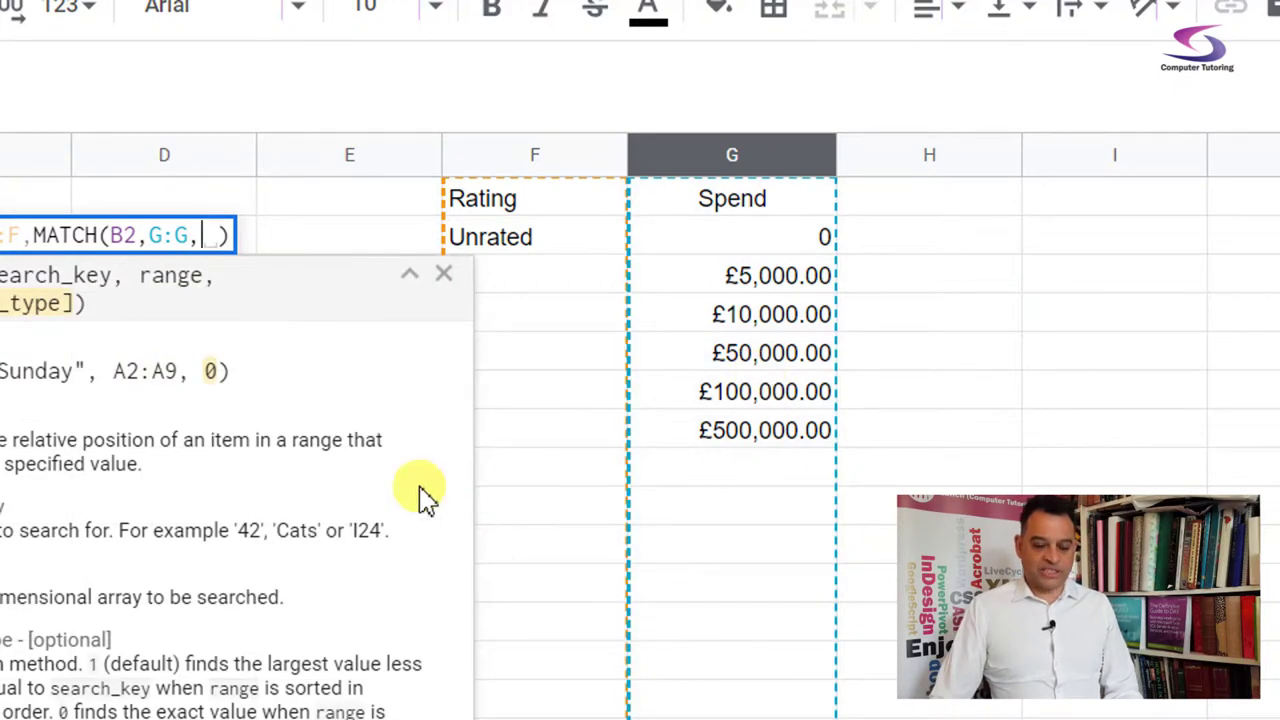
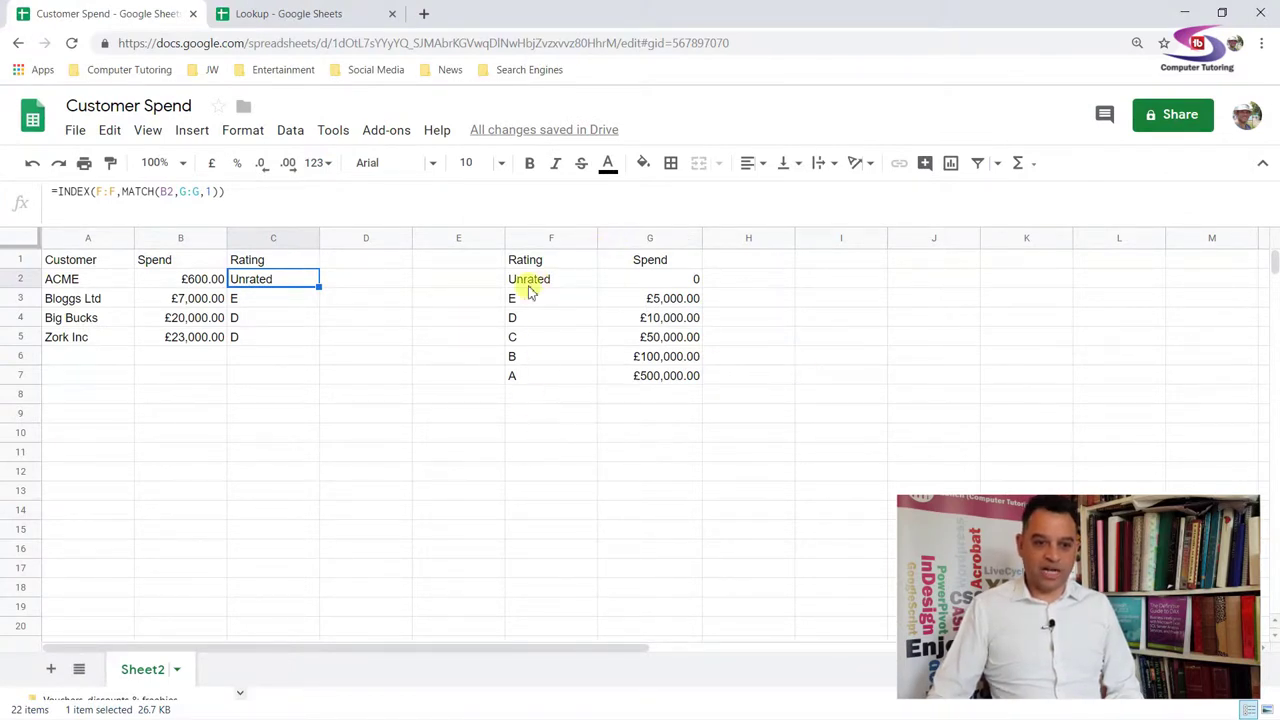
Sort the rating table range F2:G7 by column F in Z to A order
{"action": "left_click_drag", "start_coordinate": [530, 285], "coordinate": [680, 390]}
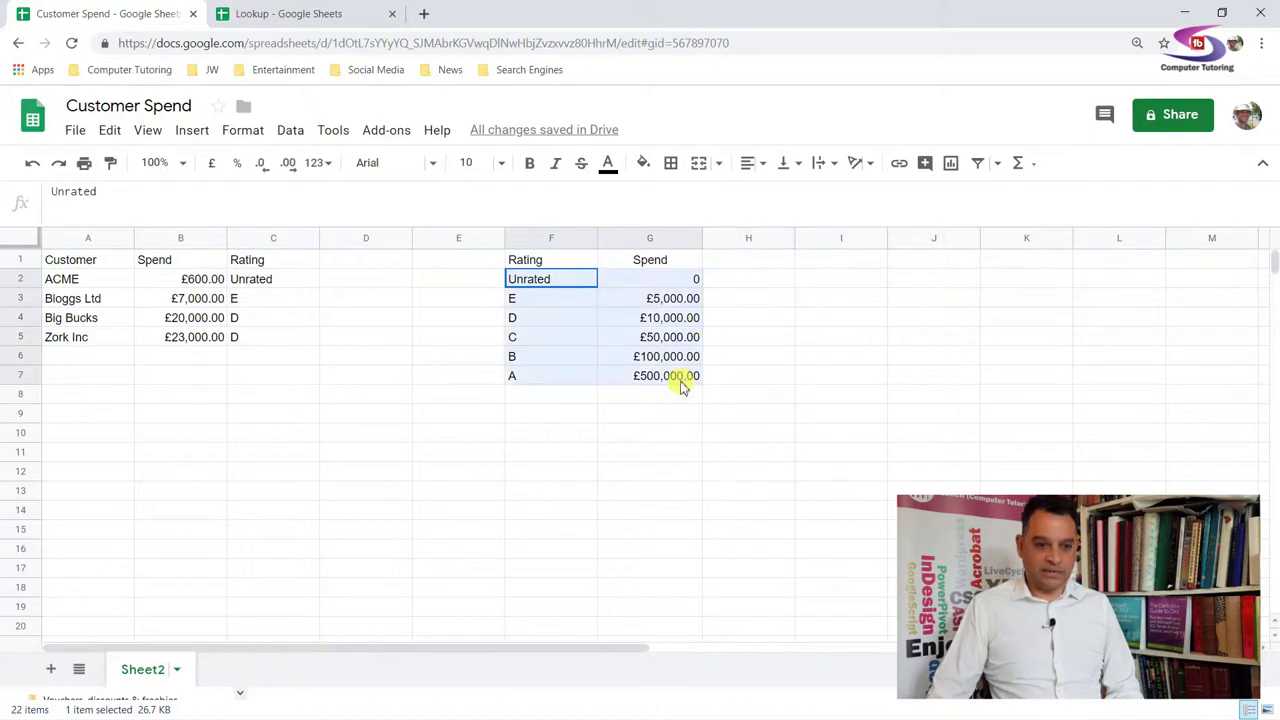
{"action": "left_click", "coordinate": [290, 131]}
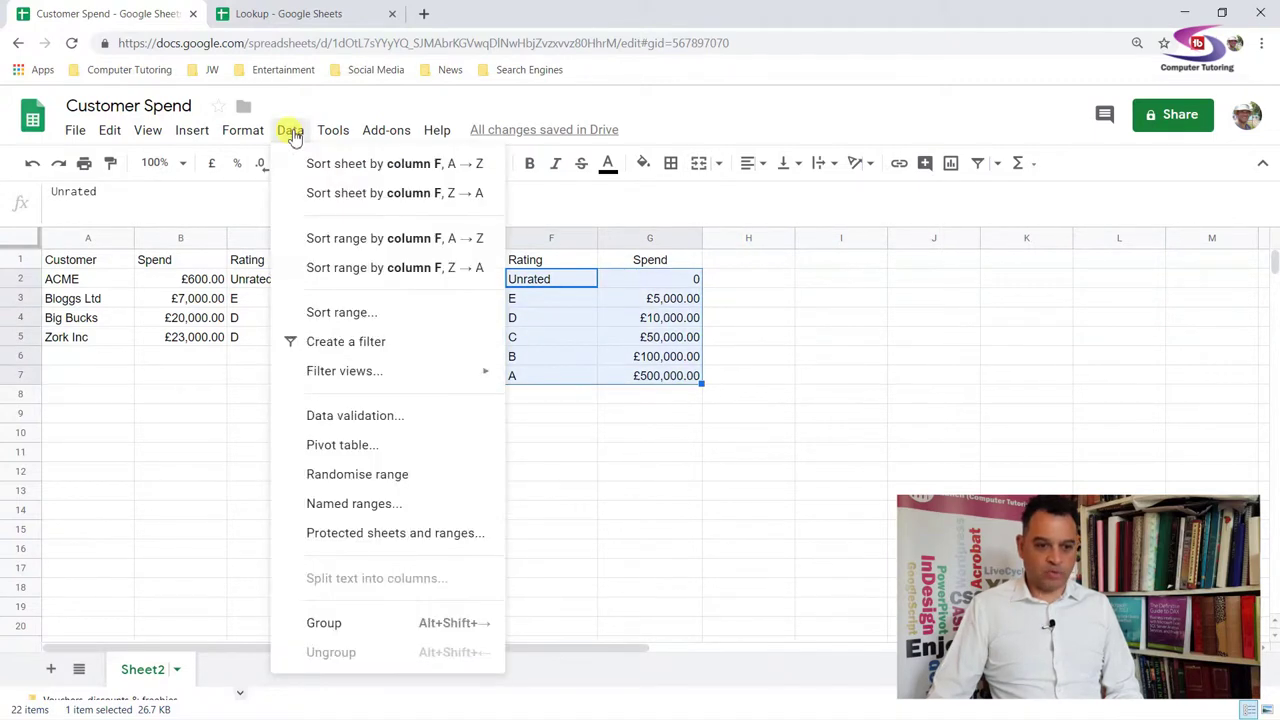
{"action": "left_click", "coordinate": [372, 310]}
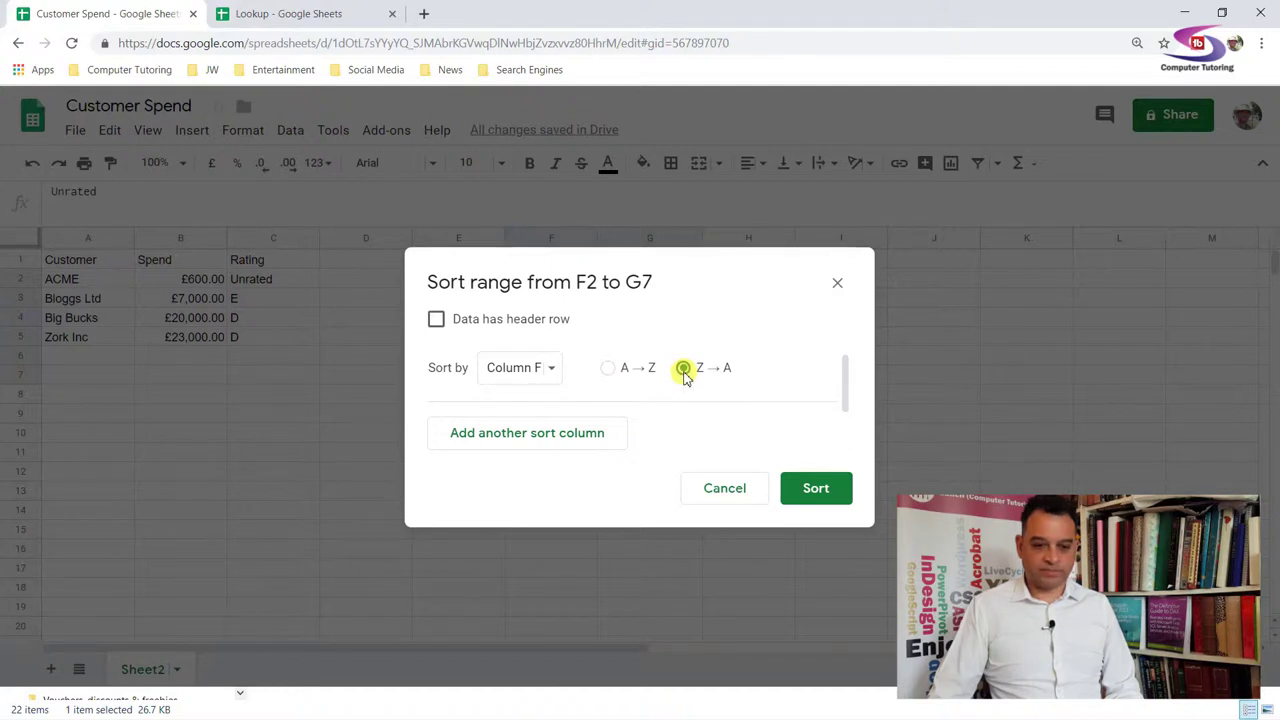
{"action": "left_click", "coordinate": [818, 488]}
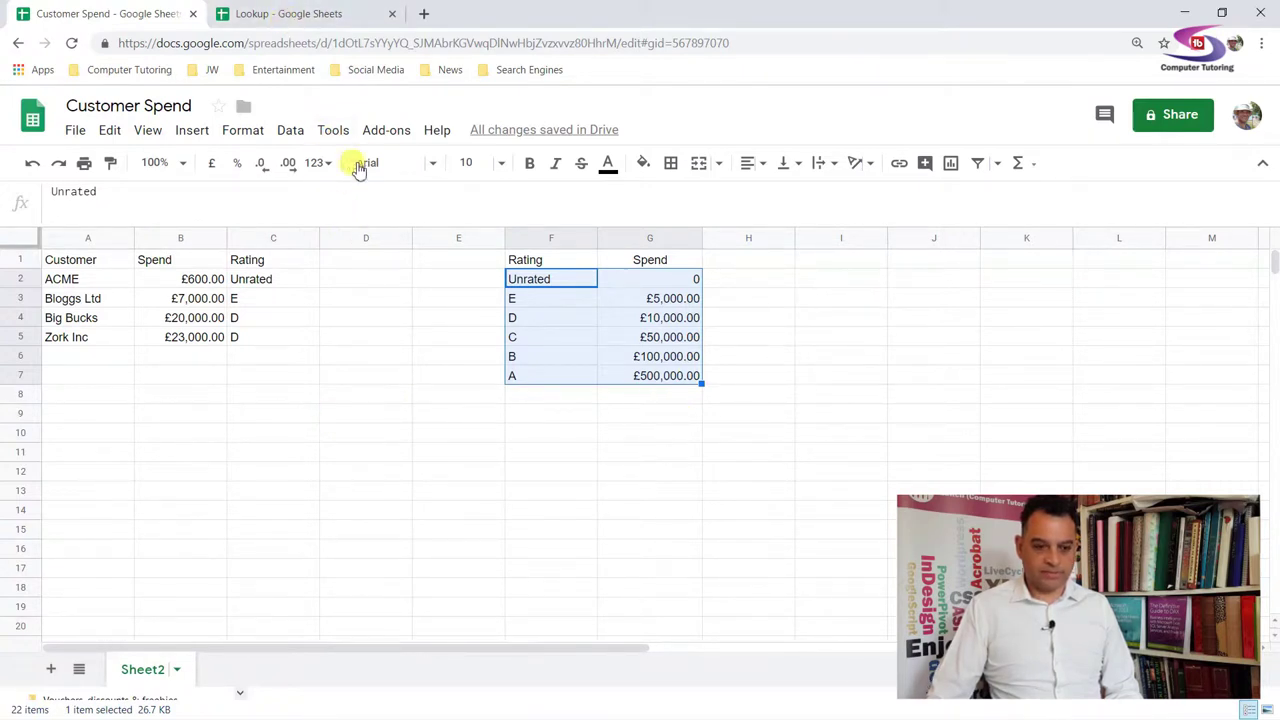
Sort the rating table range F2:G7 by column G in Z to A order
{"action": "left_click", "coordinate": [290, 132]}
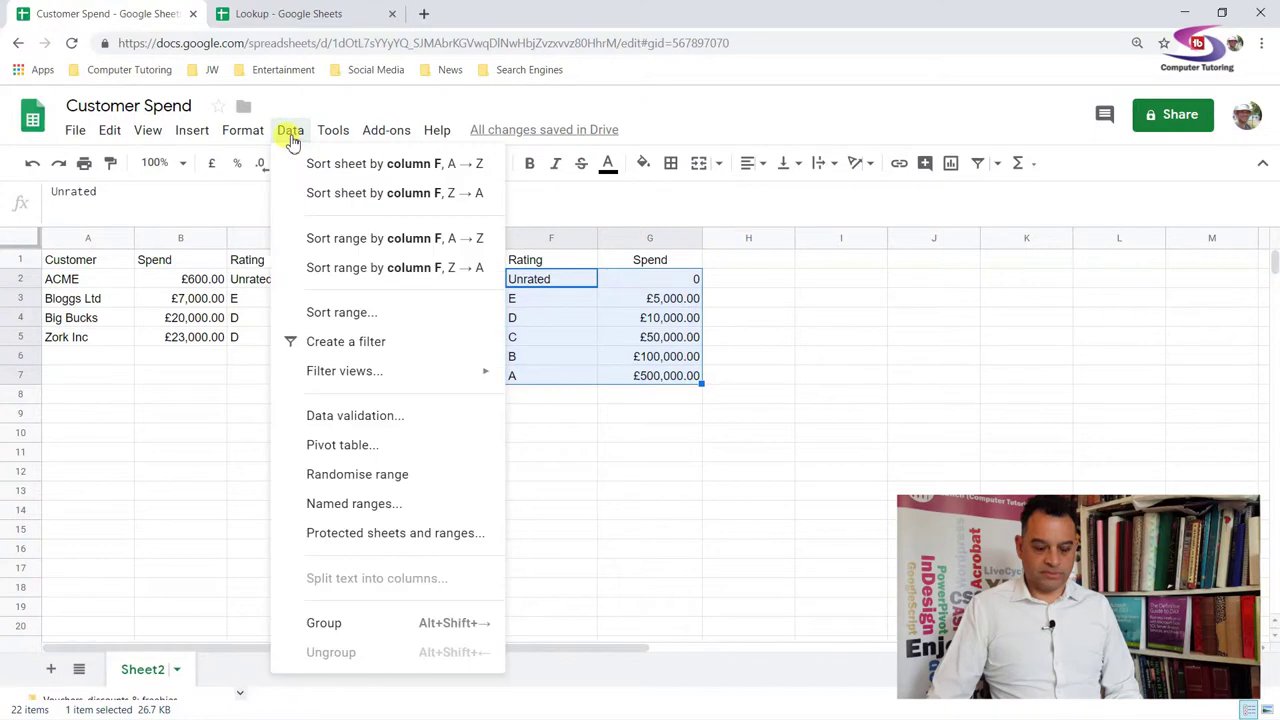
{"action": "left_click", "coordinate": [343, 312]}
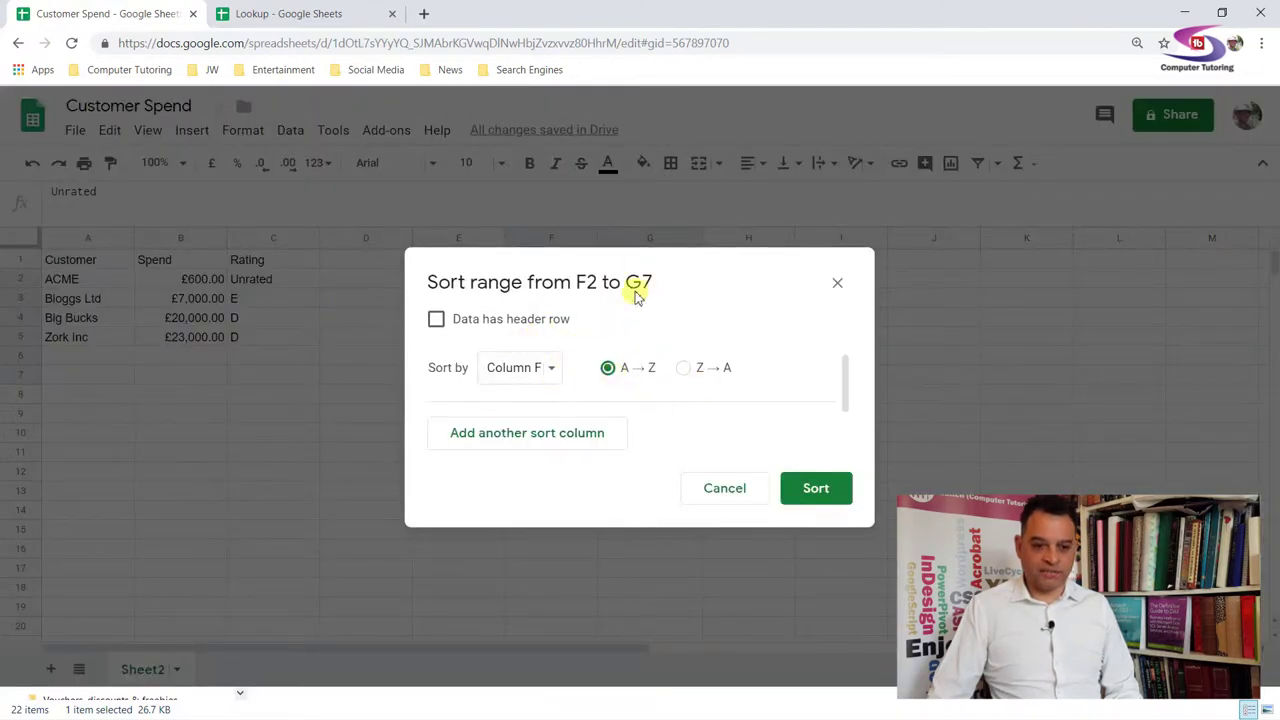
{"action": "left_click_drag", "start_coordinate": [678, 268], "coordinate": [677, 332]}
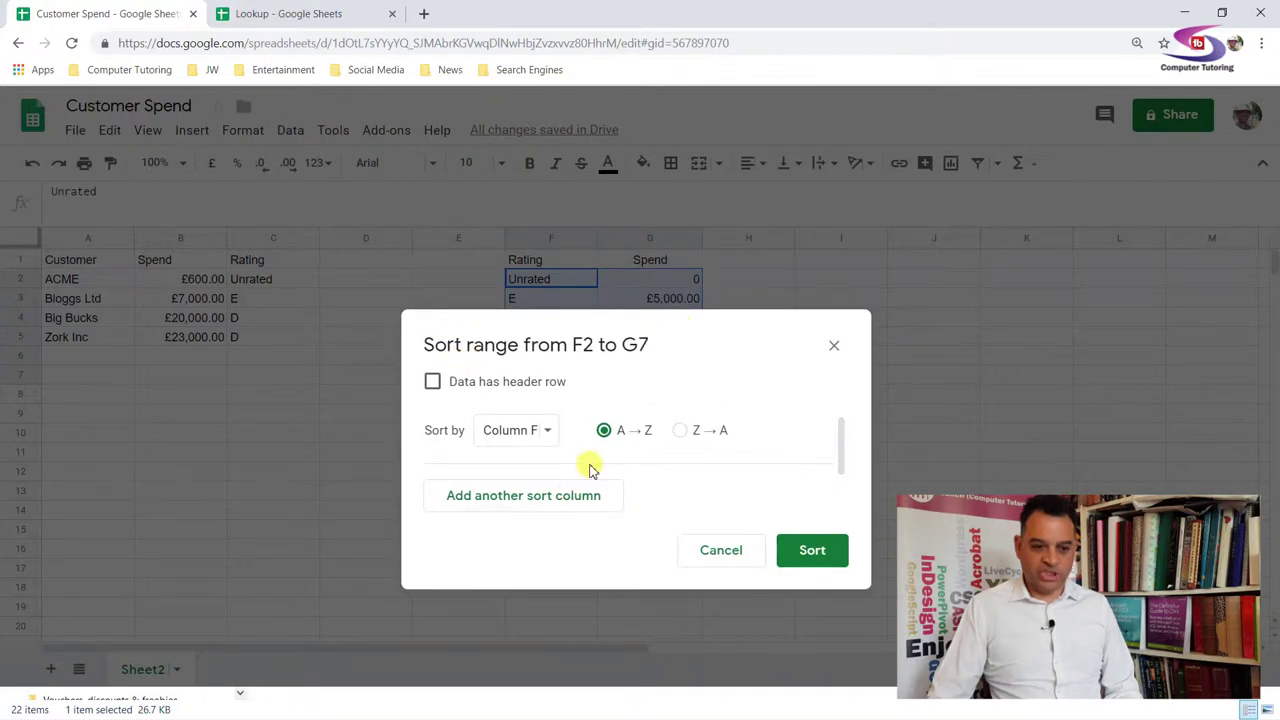
{"action": "left_click", "coordinate": [540, 432]}
{"action": "left_click", "coordinate": [545, 462]}
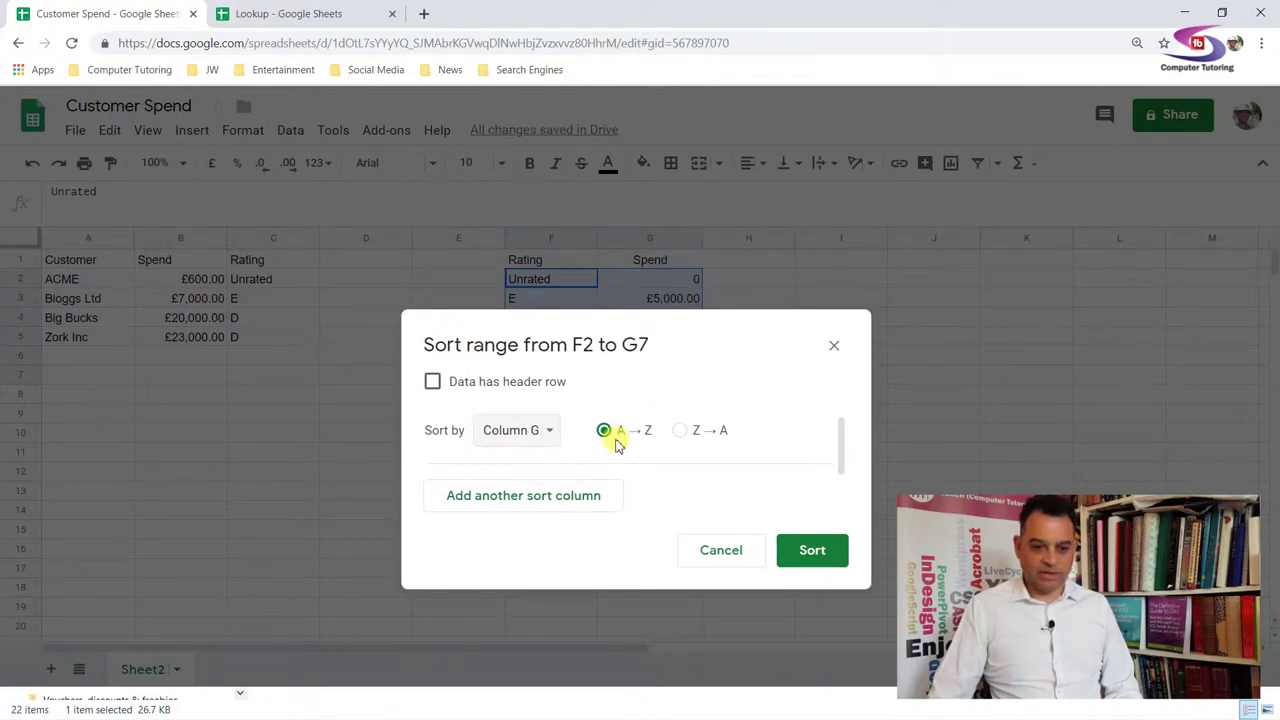
{"action": "left_click", "coordinate": [680, 431]}
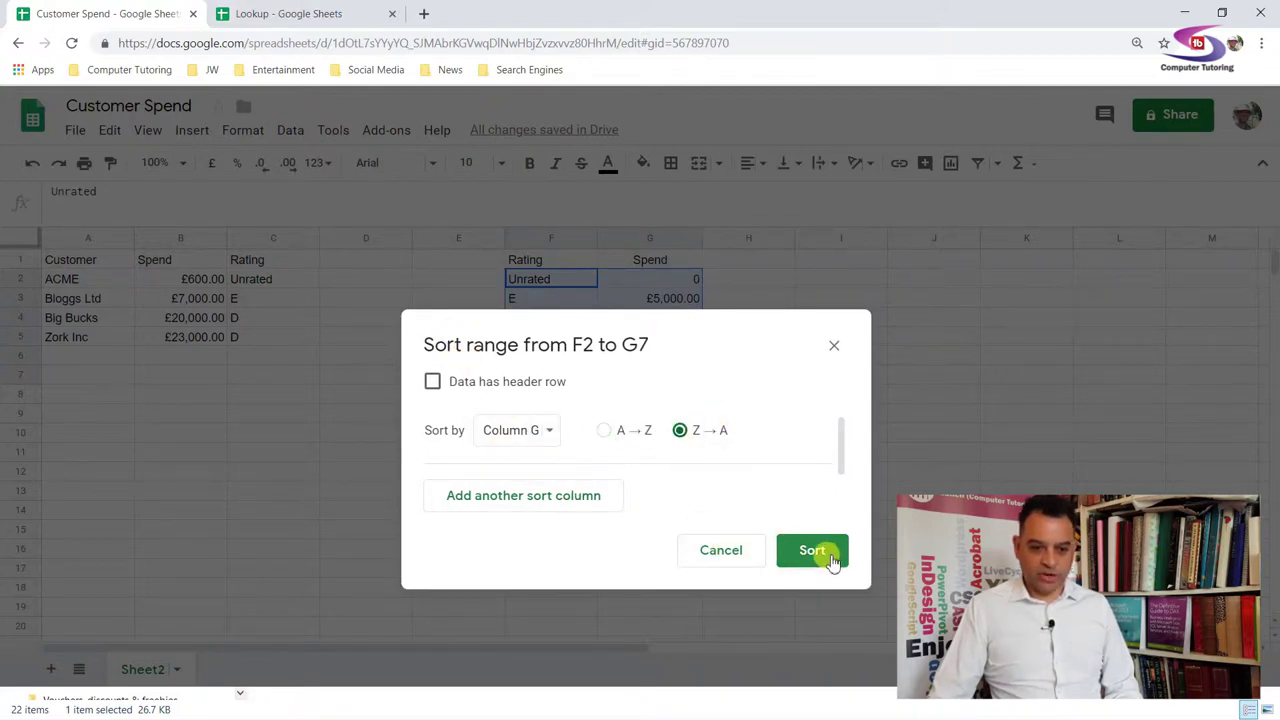
{"action": "left_click", "coordinate": [815, 551]}
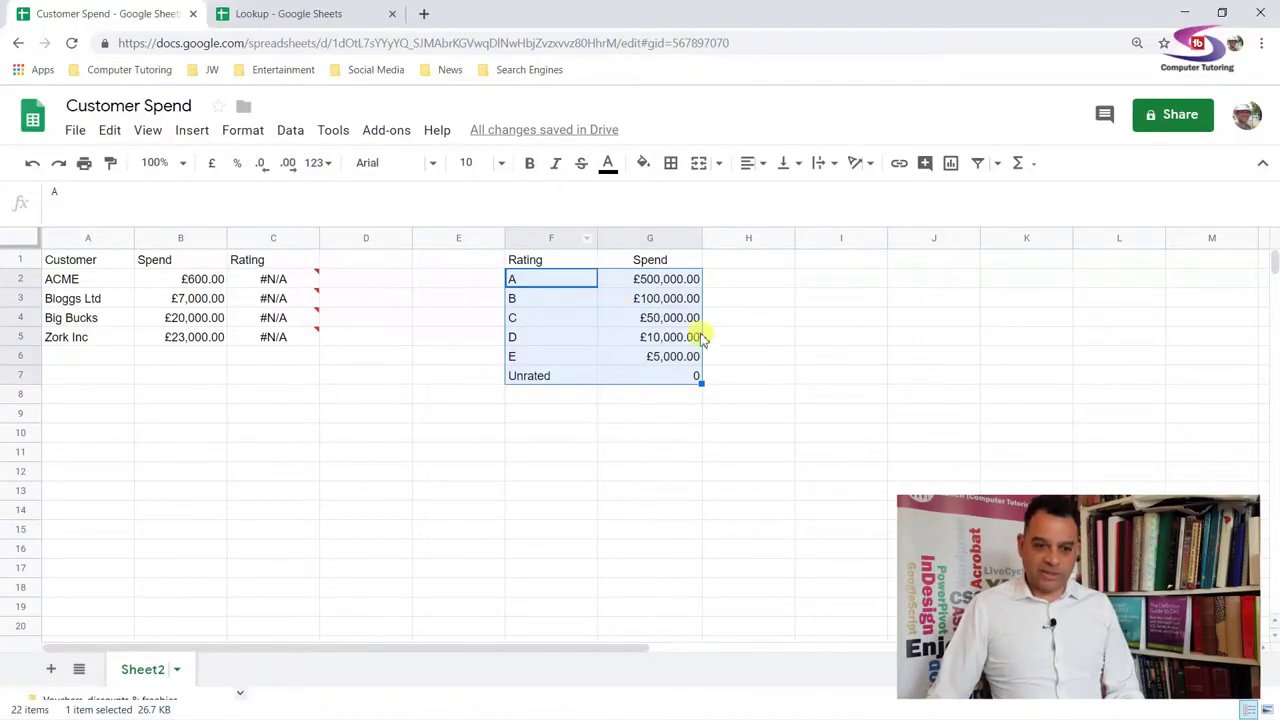
Shift the spend limits down one row into G3:G7 and enter 100000000 in G2, formatted as pounds
{"action": "left_click_drag", "start_coordinate": [660, 285], "coordinate": [658, 377]}
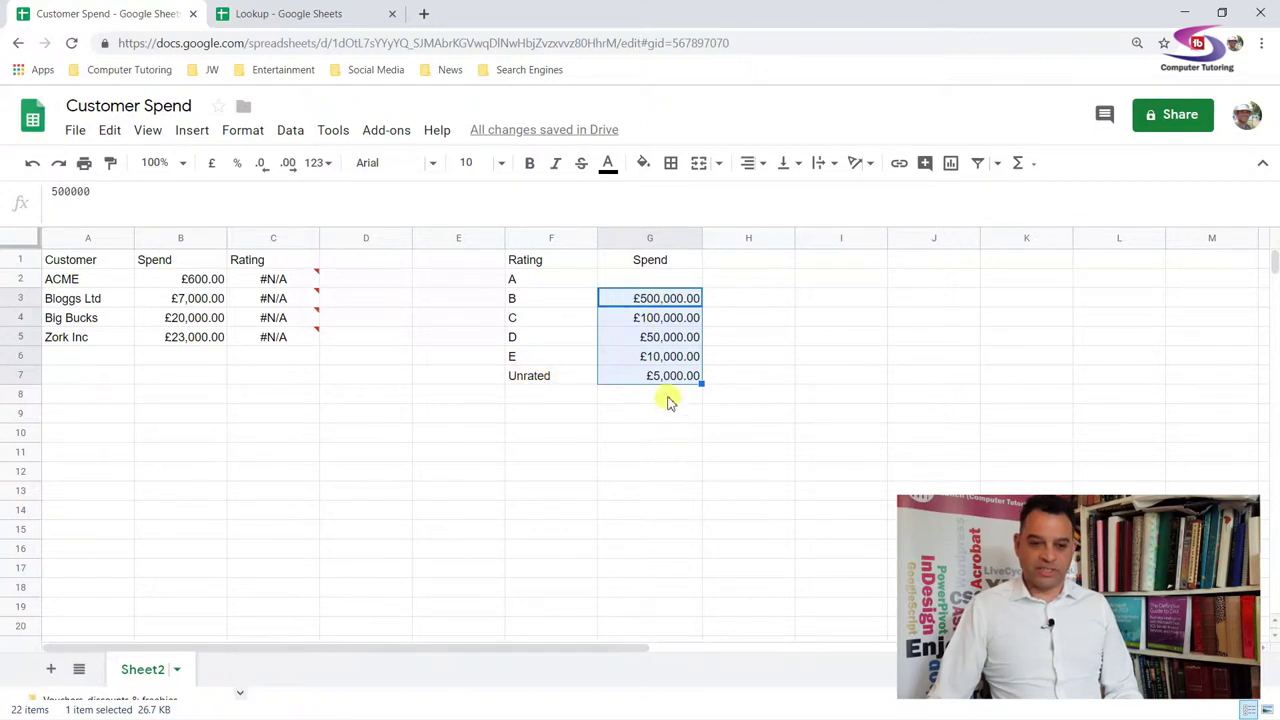
{"action": "left_click", "coordinate": [660, 279]}
{"action": "type", "text": "100000000"}
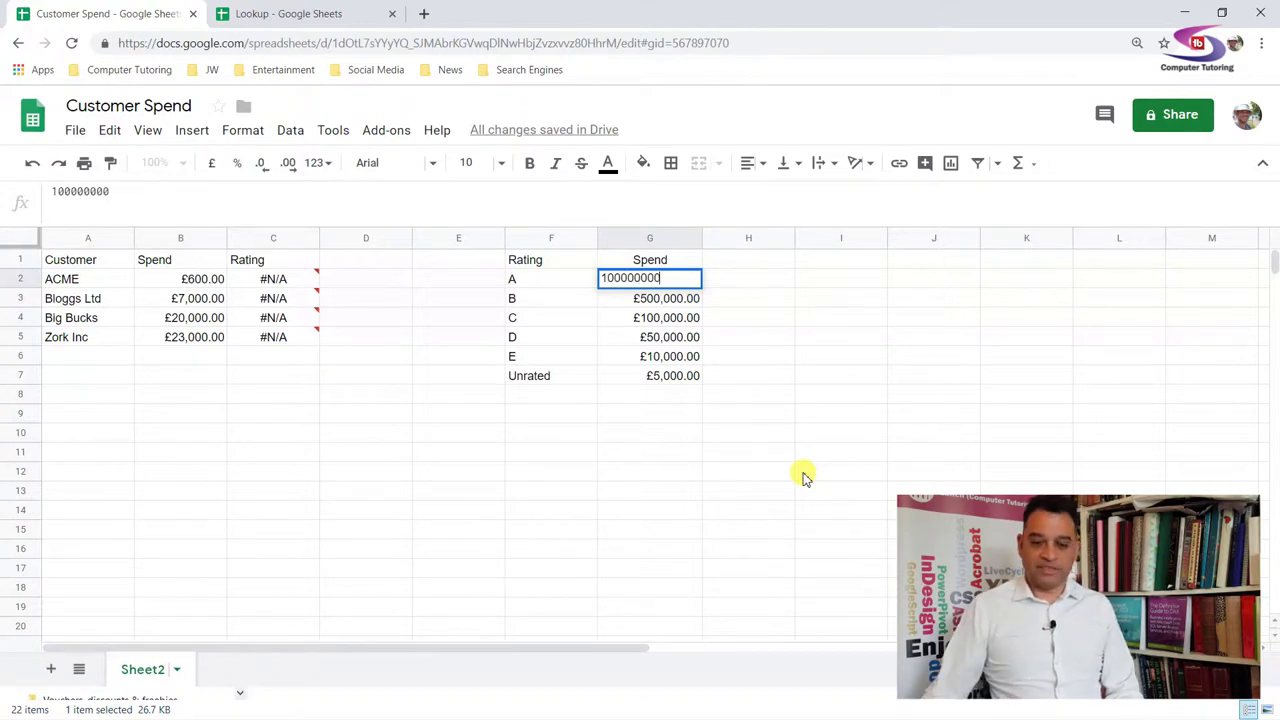
{"action": "key", "text": "Return"}
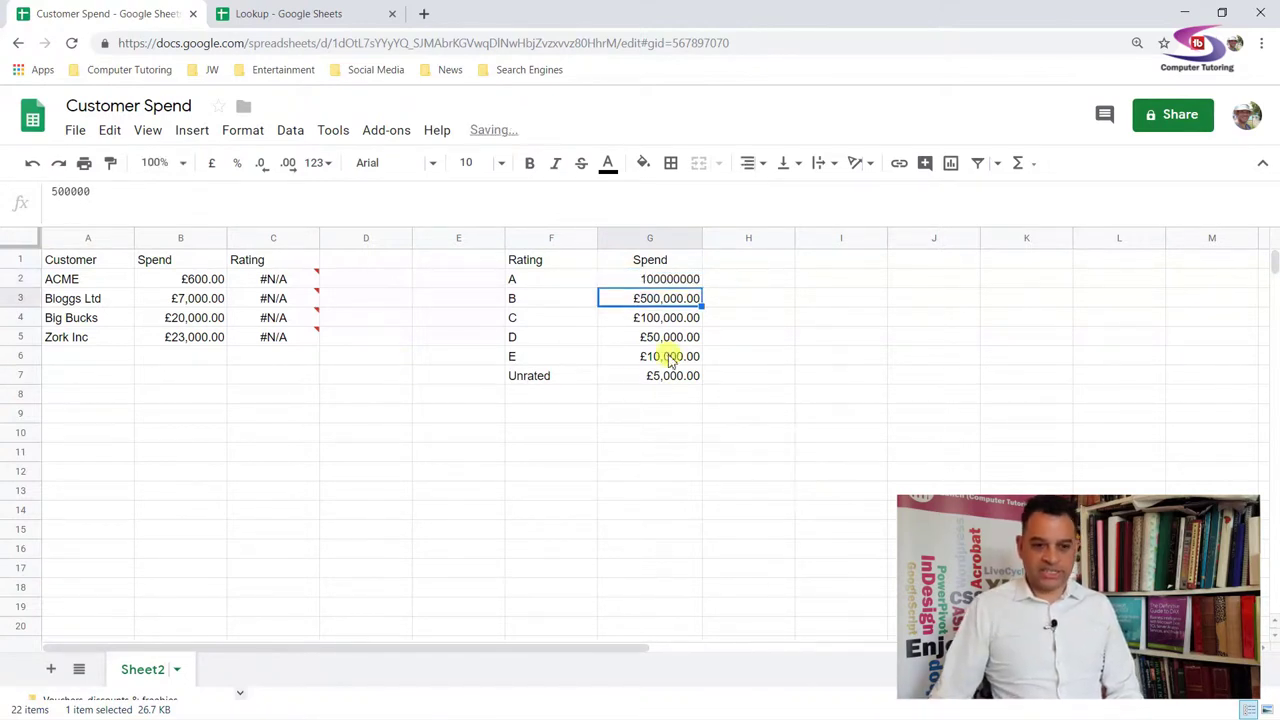
{"action": "left_click", "coordinate": [668, 282]}
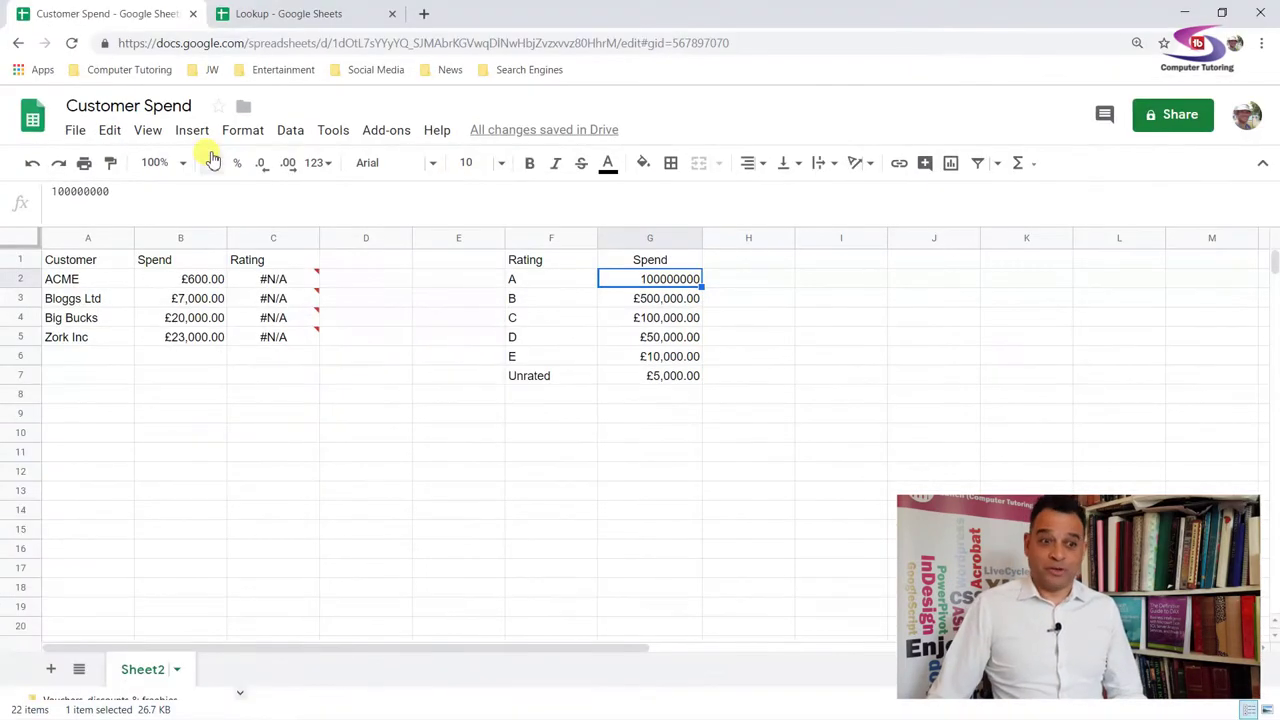
{"action": "left_click", "coordinate": [210, 163]}
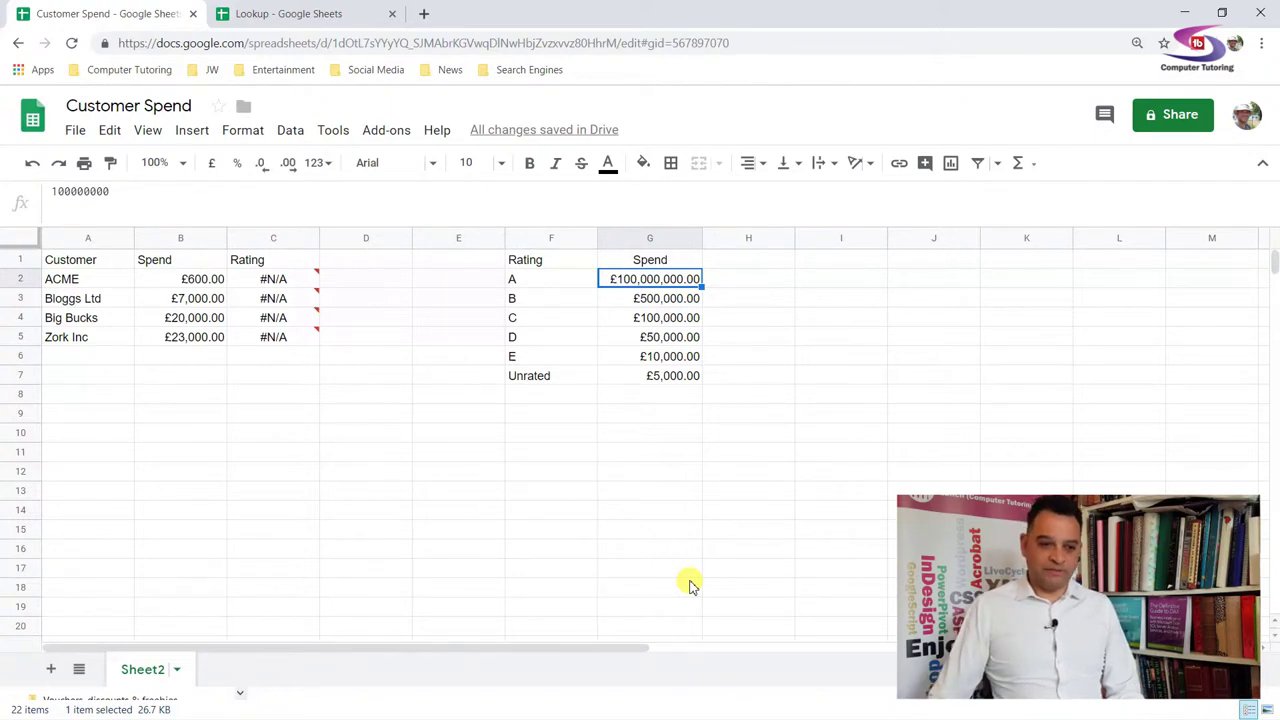
Change the MATCH search type in C2's formula to -1 and fill the formula down to C5
{"action": "left_click", "coordinate": [268, 282]}
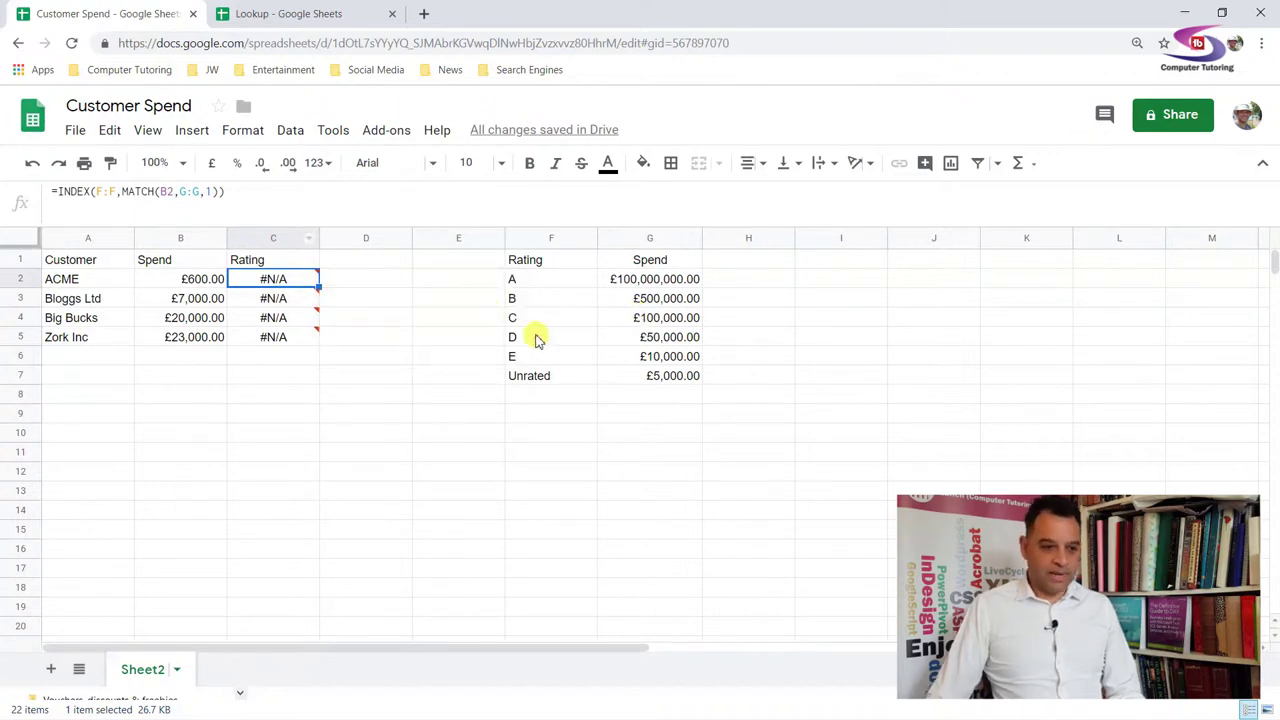
{"action": "left_click", "coordinate": [207, 191]}
{"action": "type", "text": ",1"}
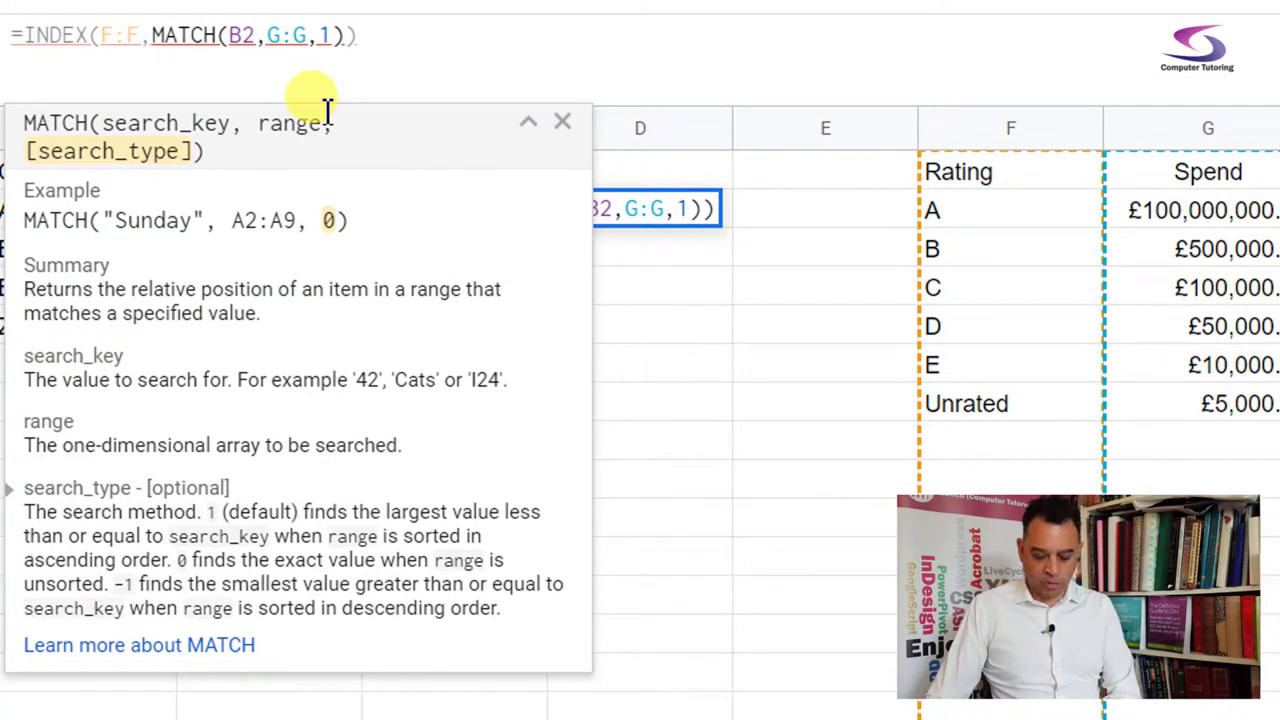
{"action": "type", "text": "-"}
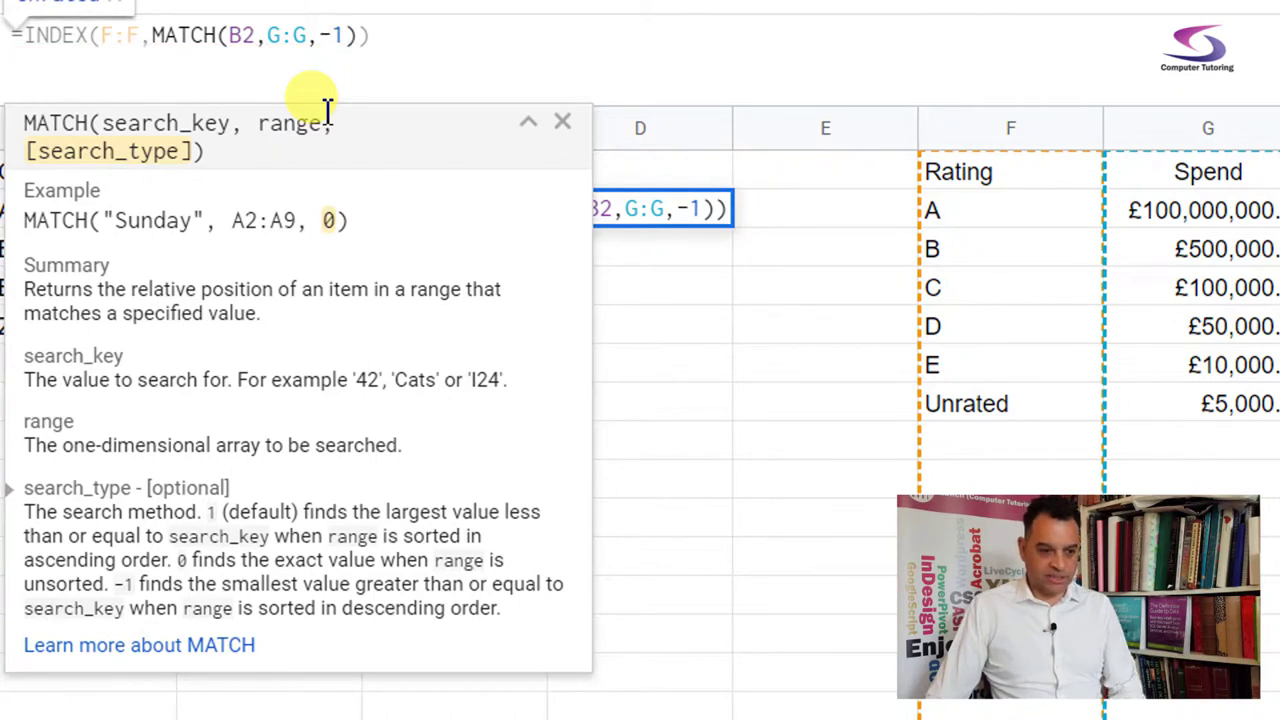
{"action": "key", "text": "Return"}
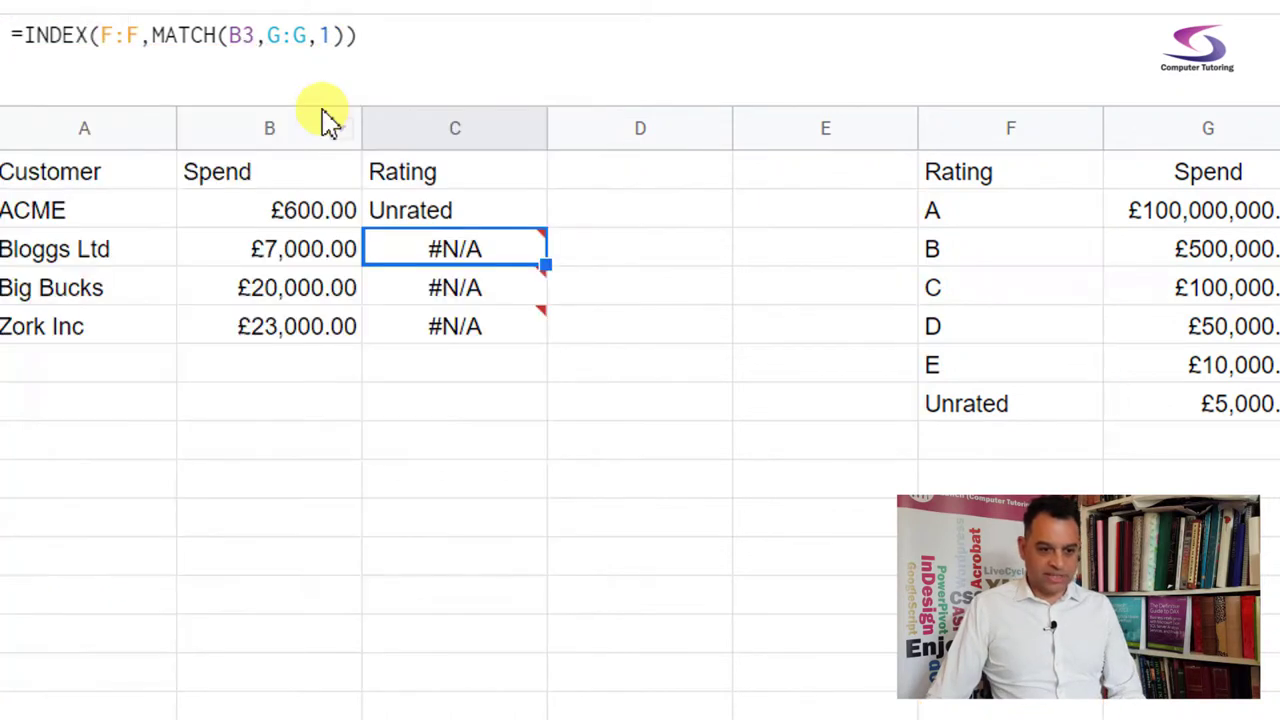
{"action": "left_click", "coordinate": [443, 215]}
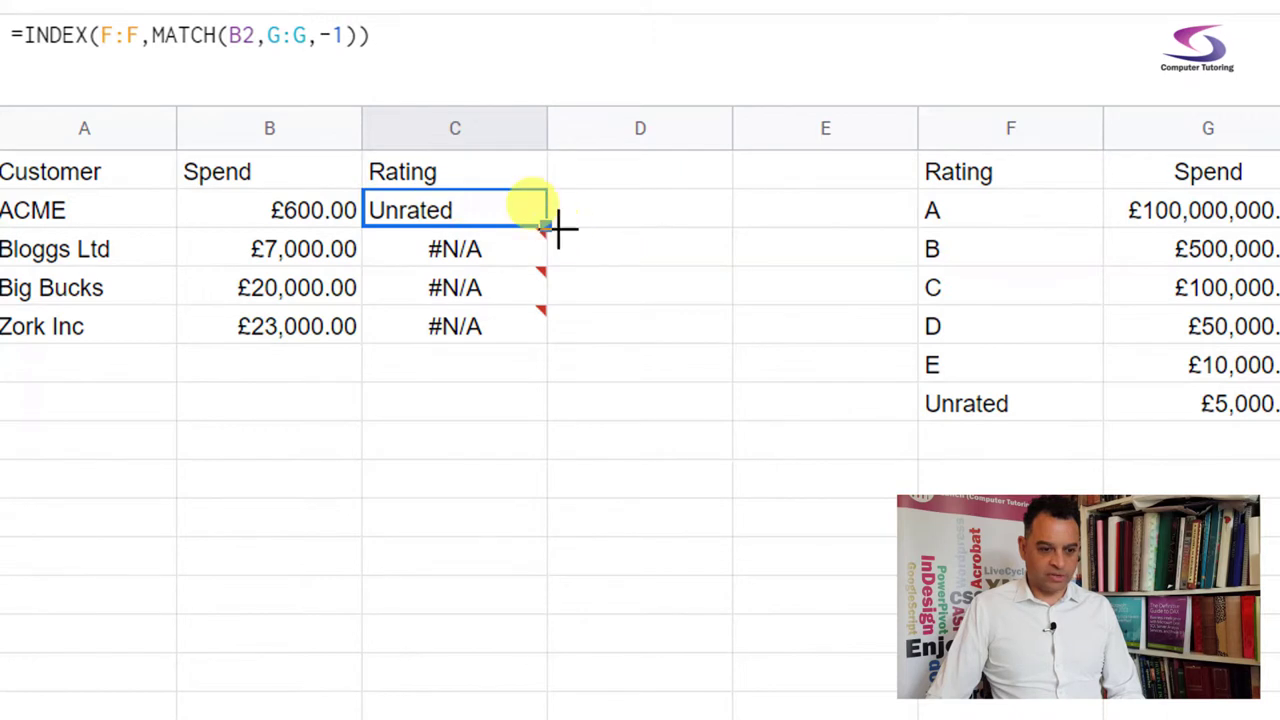
{"action": "left_click_drag", "start_coordinate": [545, 227], "coordinate": [543, 343]}
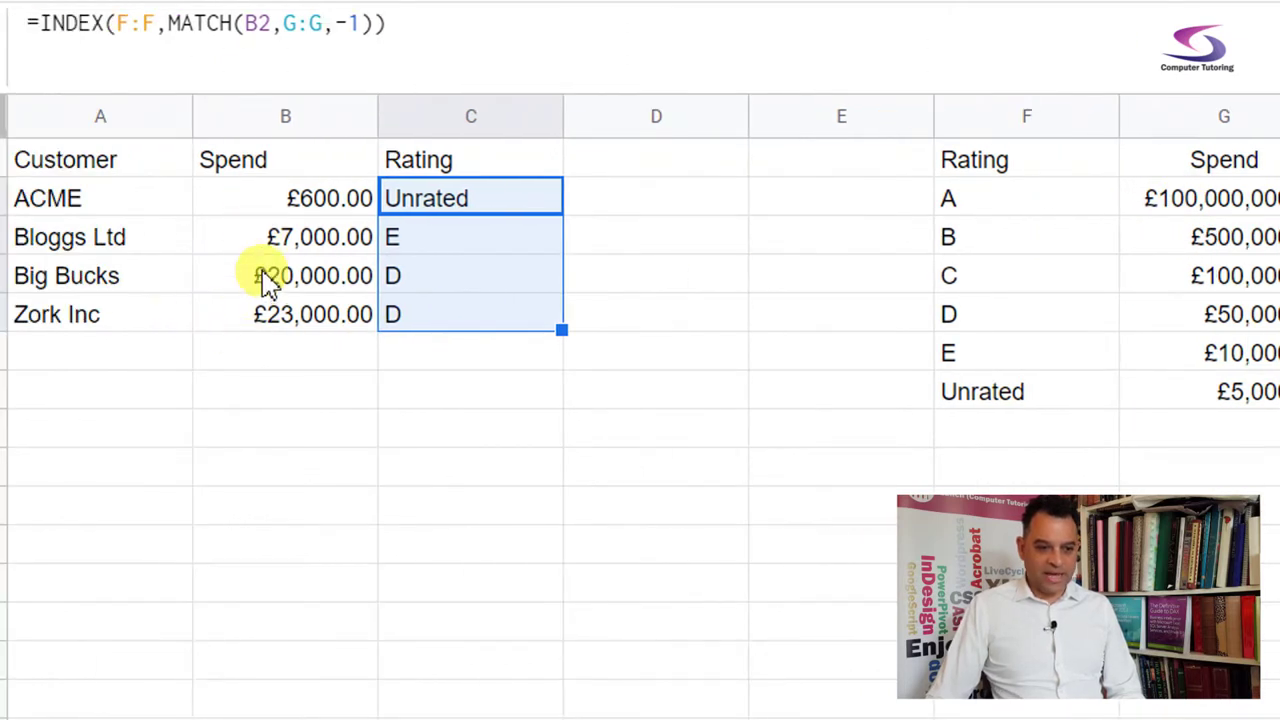
Set ACME's spend in B2 to 750000 to test the rating formula
{"action": "left_click", "coordinate": [293, 207]}
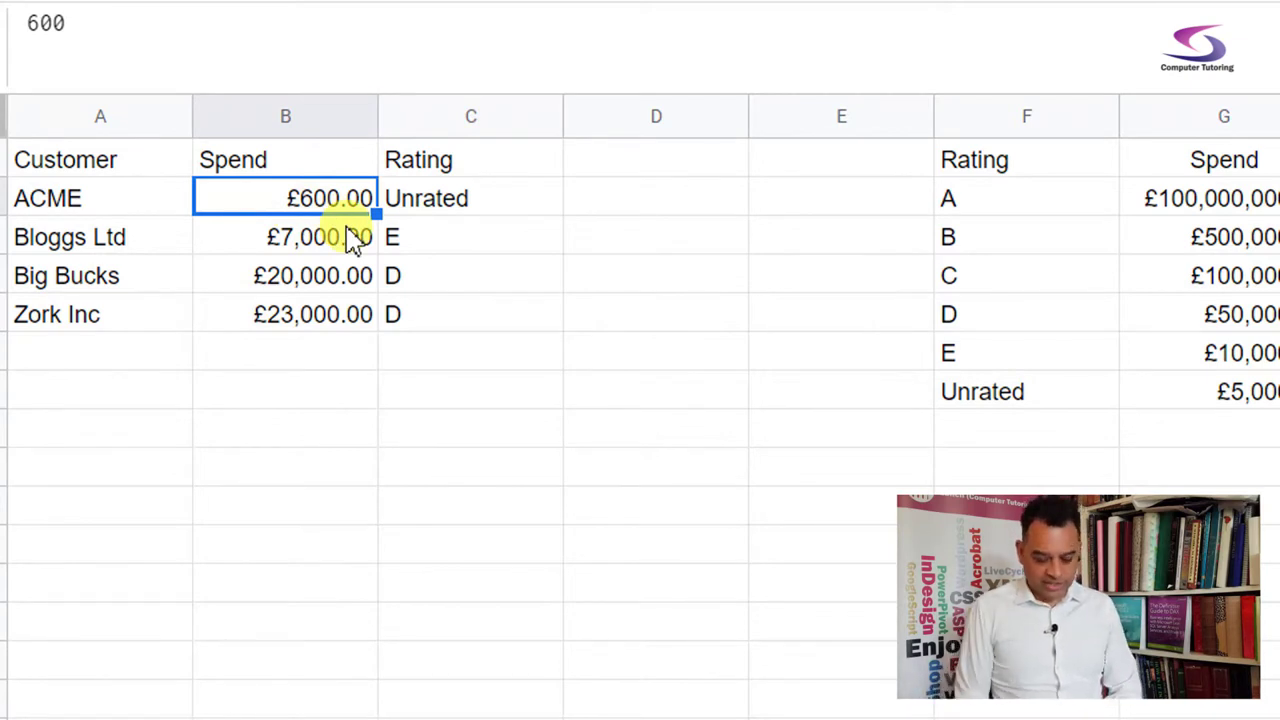
{"action": "type", "text": "75000"}
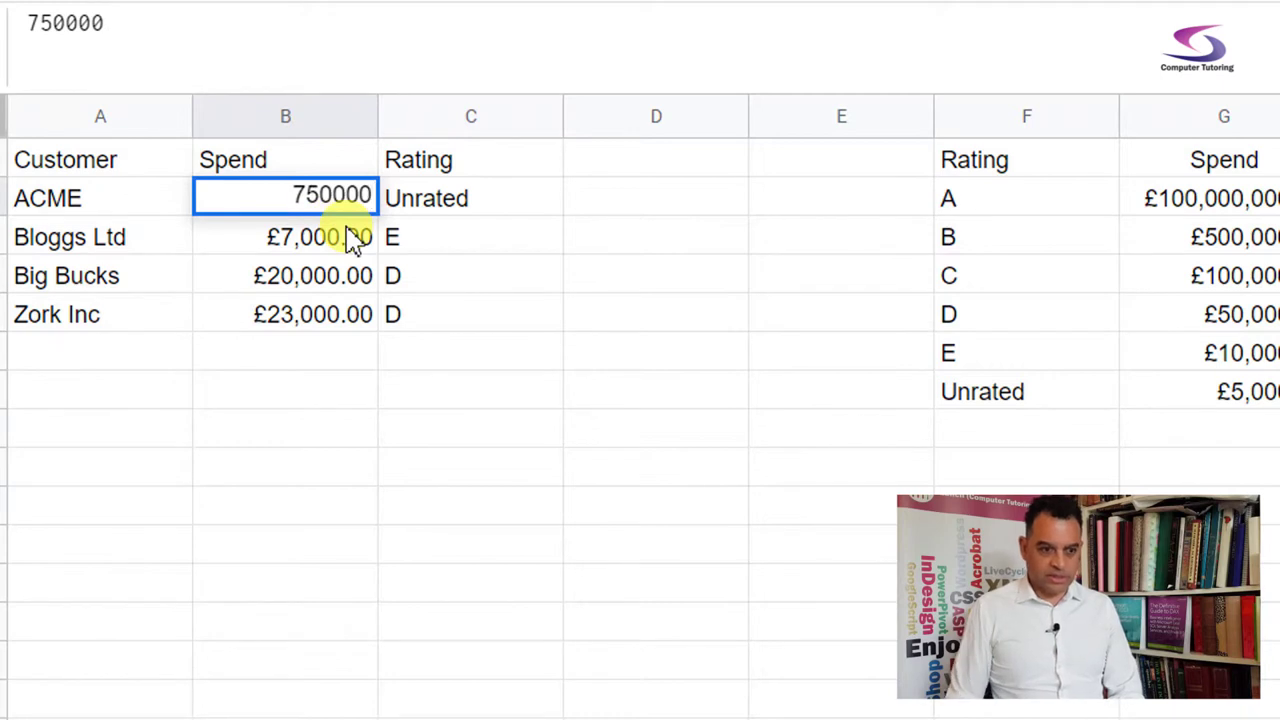
{"action": "key", "text": "Return"}
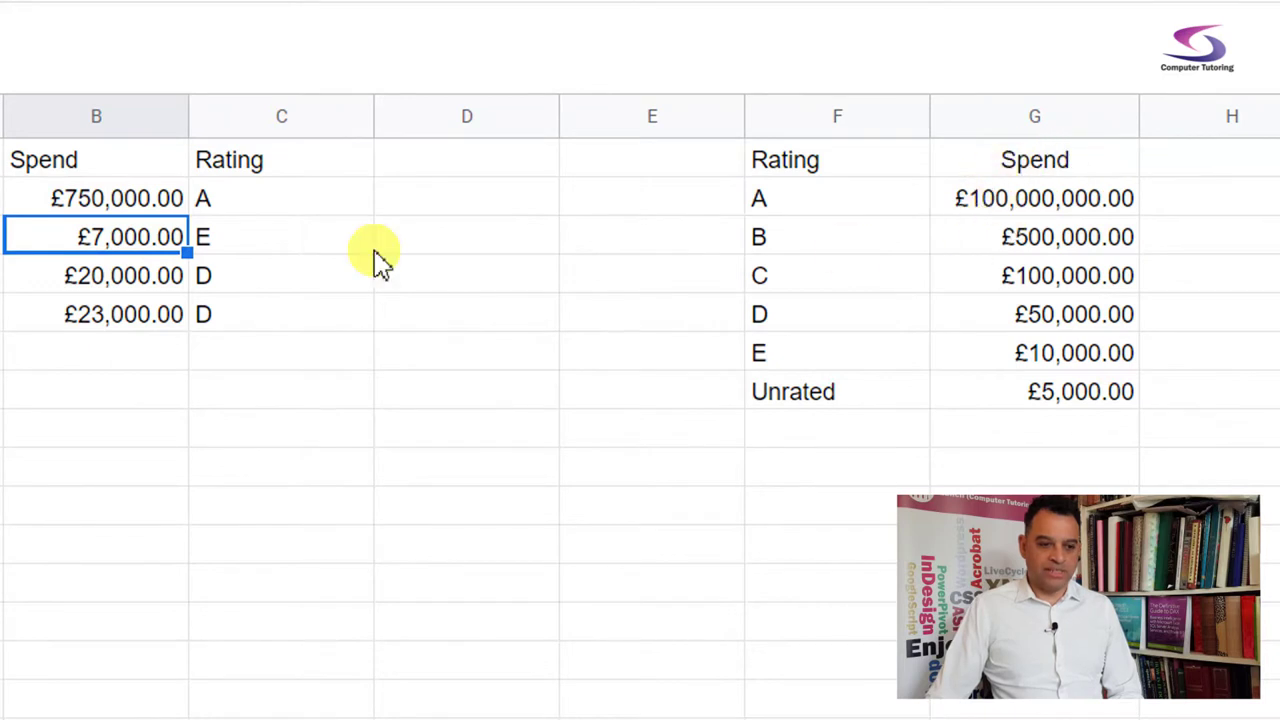
Set ACME's spend in B2 to 200000000 and inspect the note on its rating in C2
{"action": "left_click", "coordinate": [90, 205]}
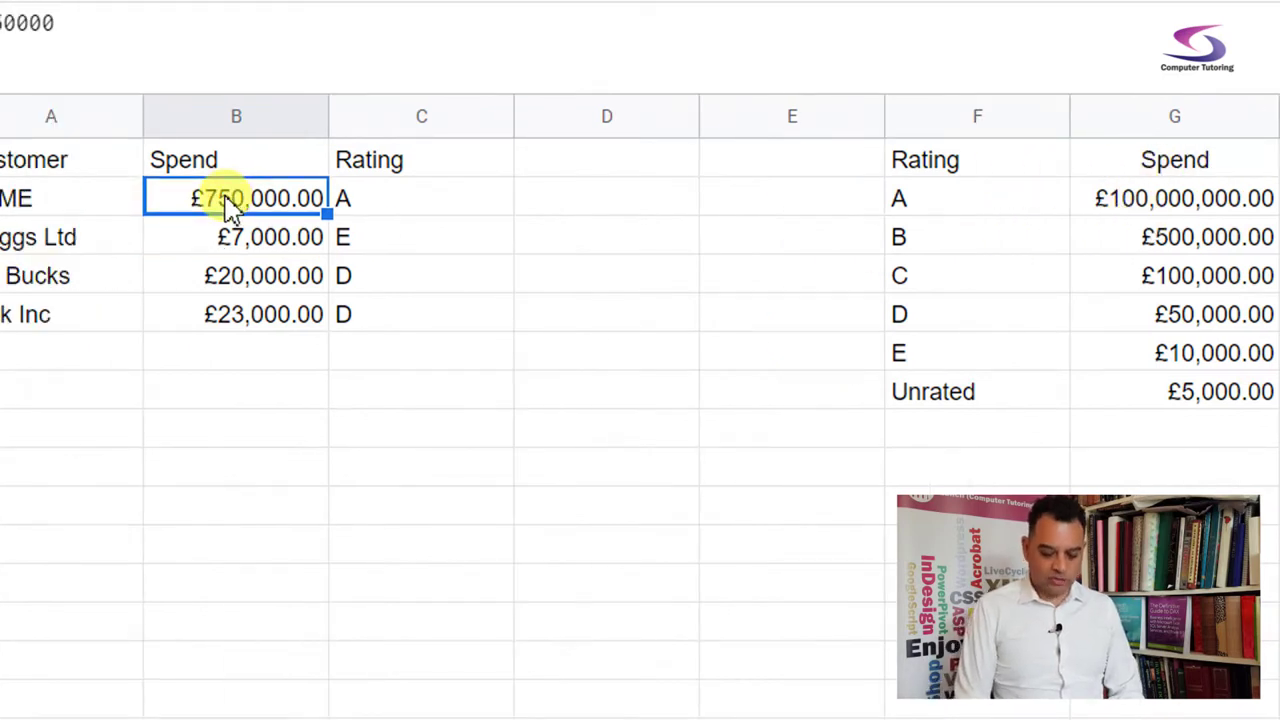
{"action": "type", "text": "200000"}
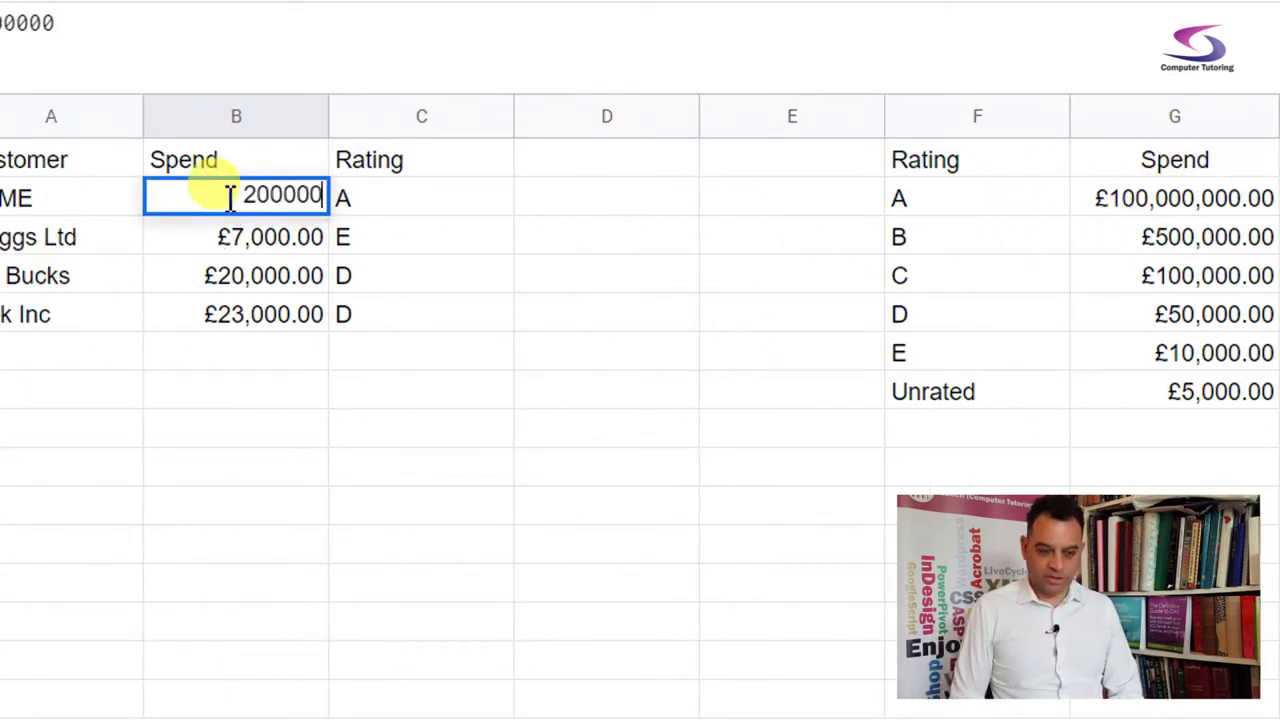
{"action": "type", "text": ",000,000"}
{"action": "key", "text": "Return"}
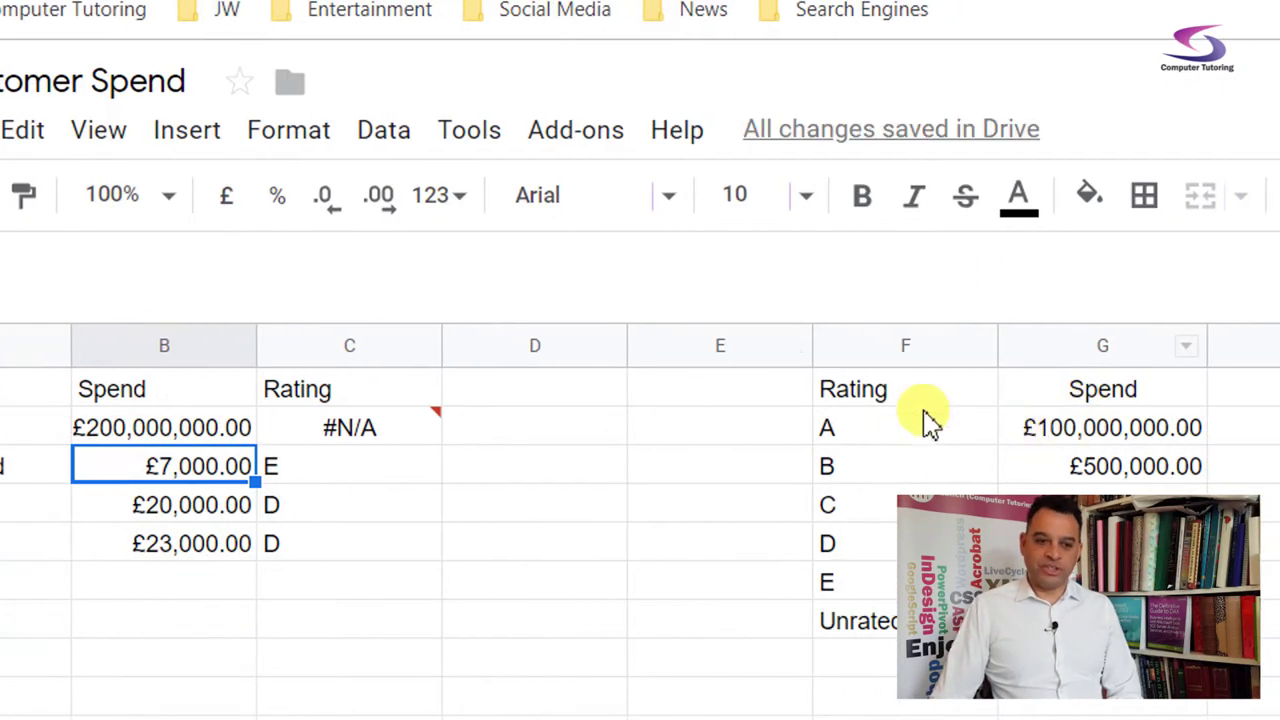
{"action": "mouse_move", "coordinate": [380, 440]}
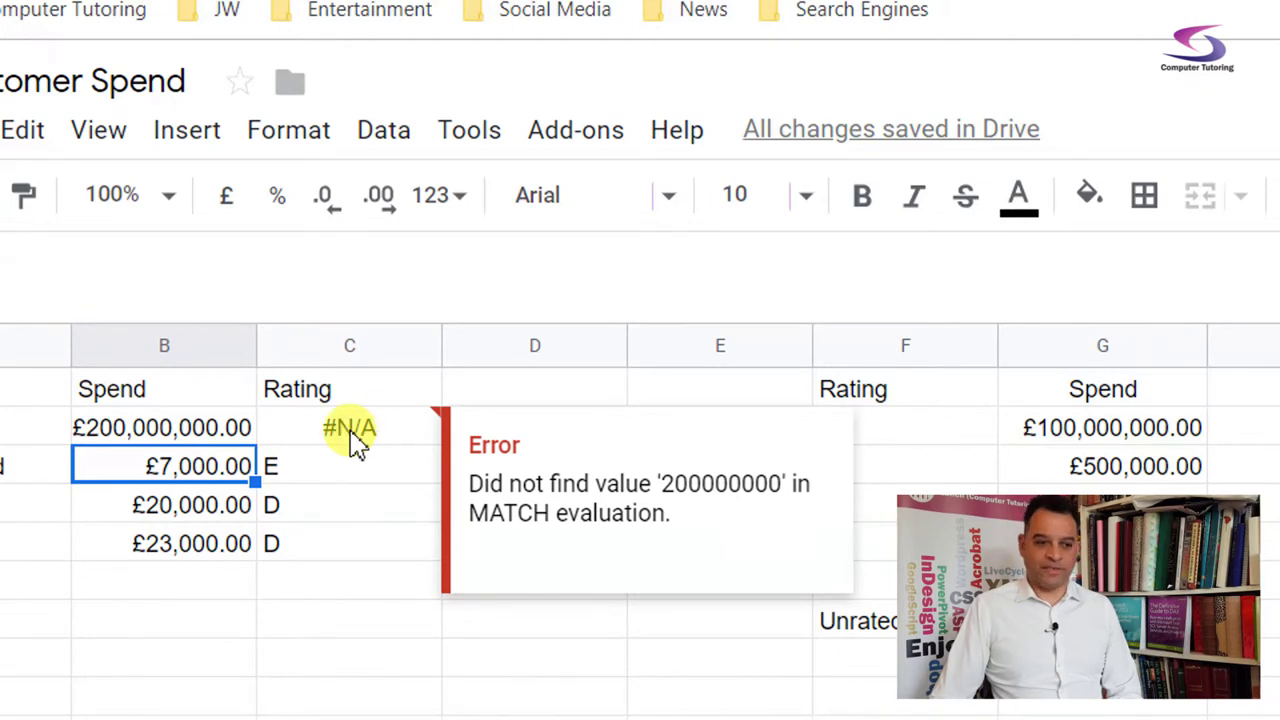
Set ACME's spend in B2 to 400000
{"action": "left_click", "coordinate": [178, 437]}
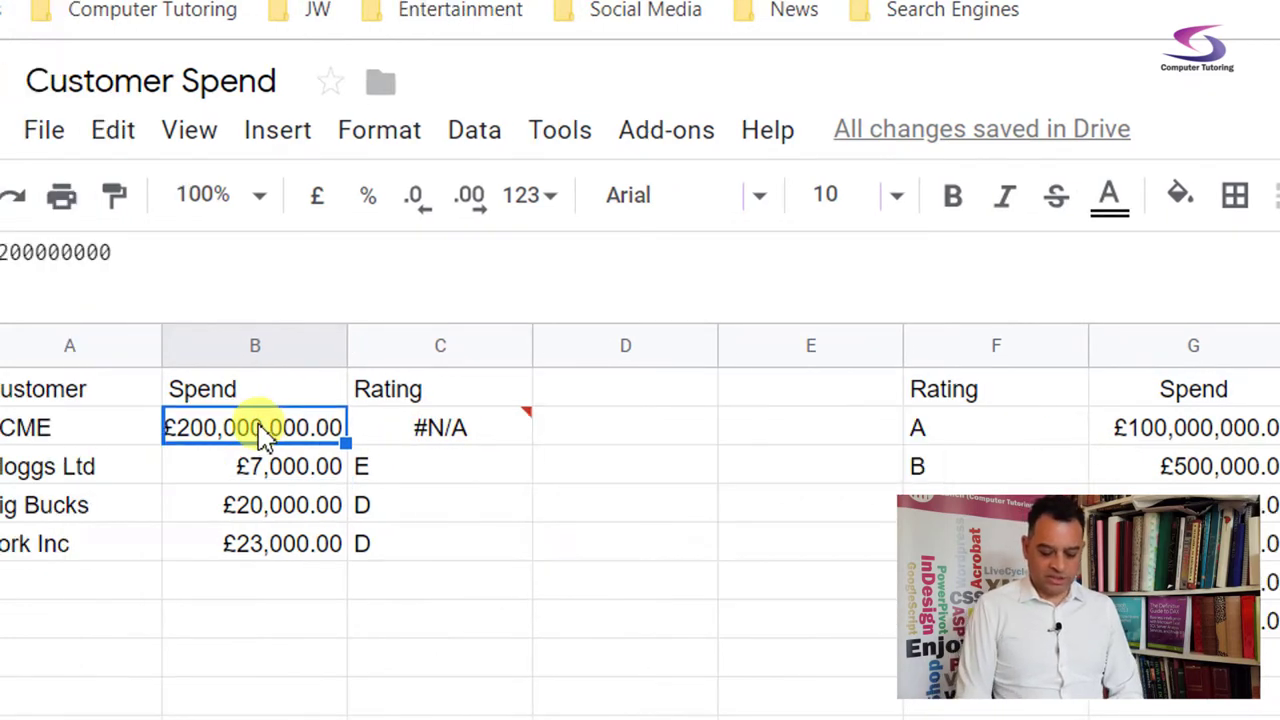
{"action": "type", "text": "400000"}
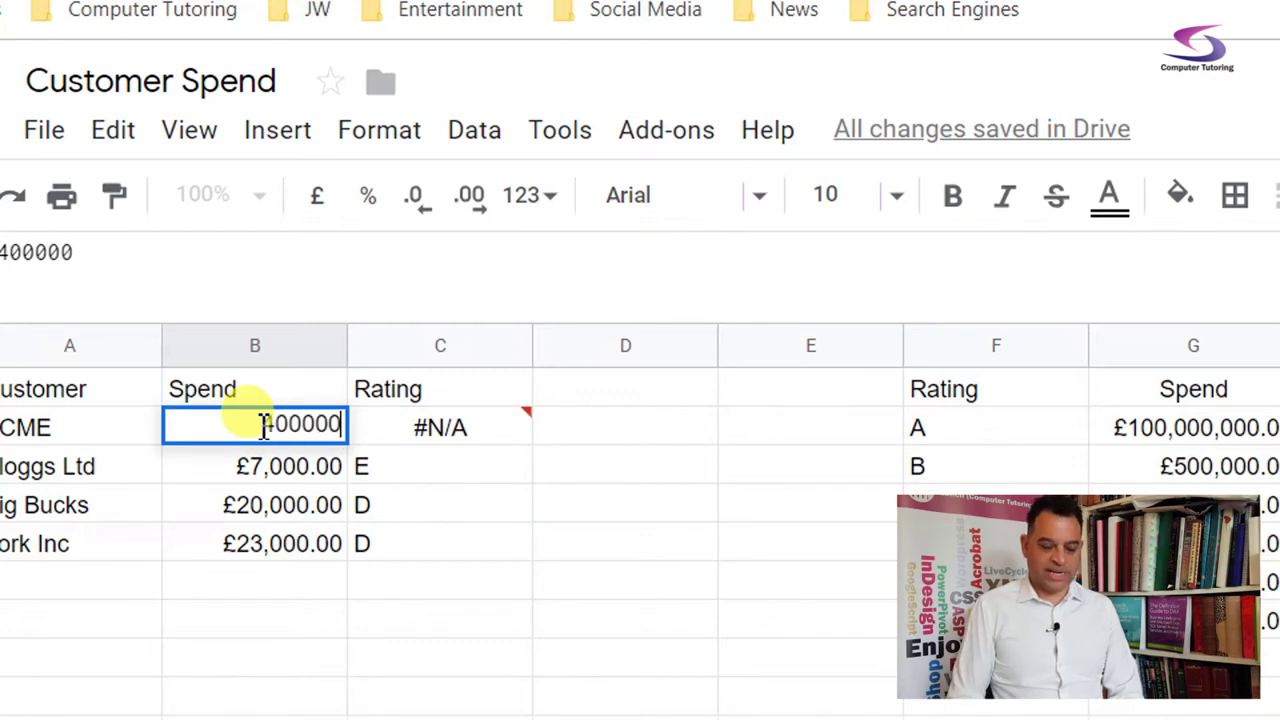
{"action": "key", "text": "Return"}
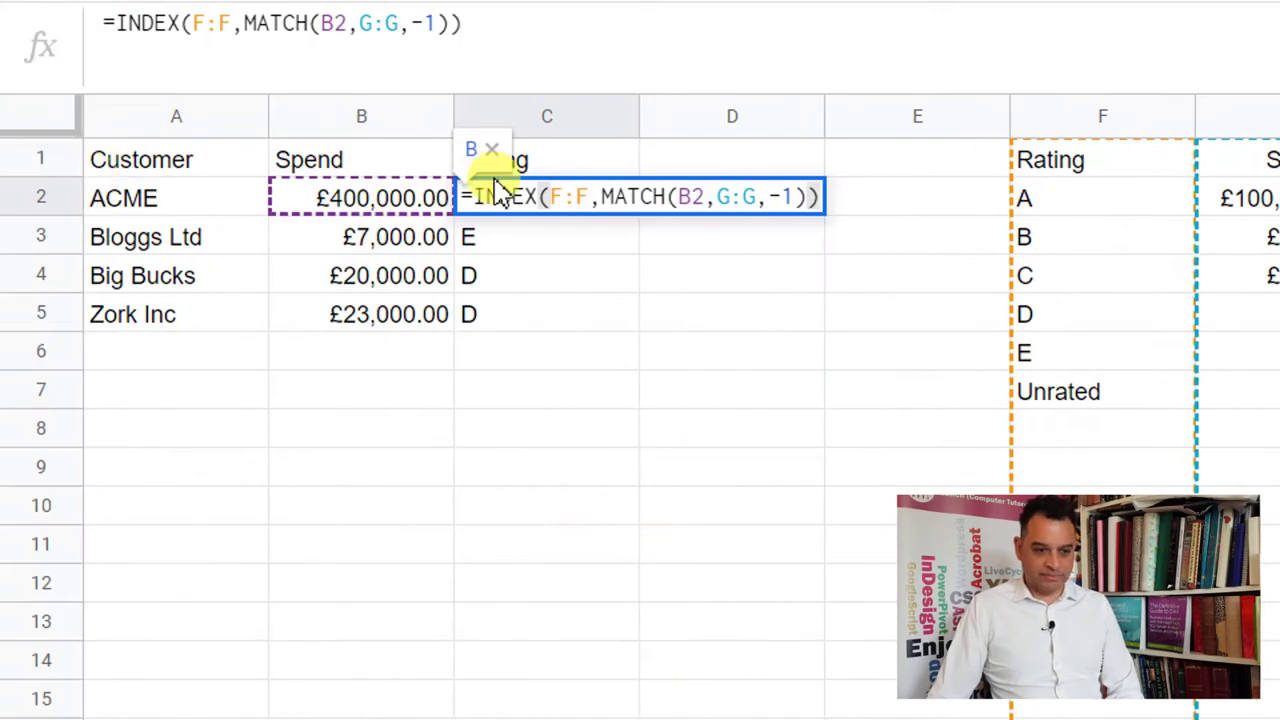
Review the INDEX reference and MATCH search key arguments of the formula in C2 with the function help
{"action": "left_click", "coordinate": [555, 196]}
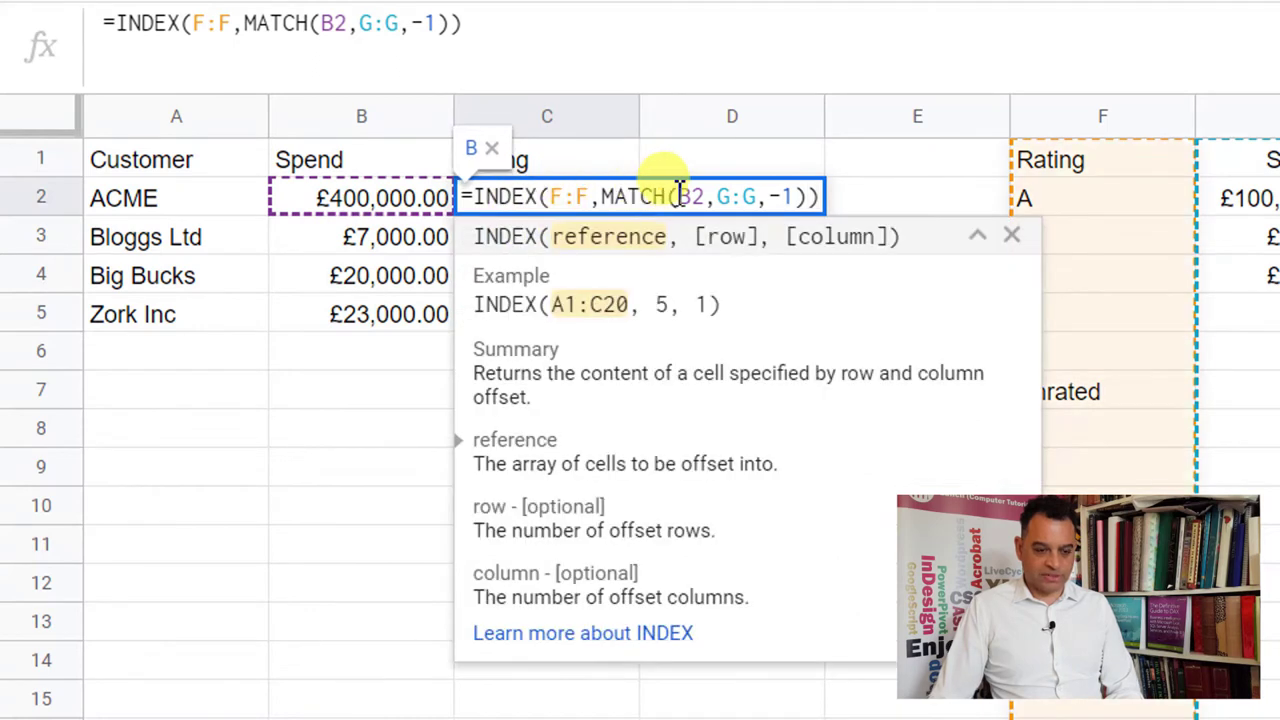
{"action": "left_click", "coordinate": [703, 196]}
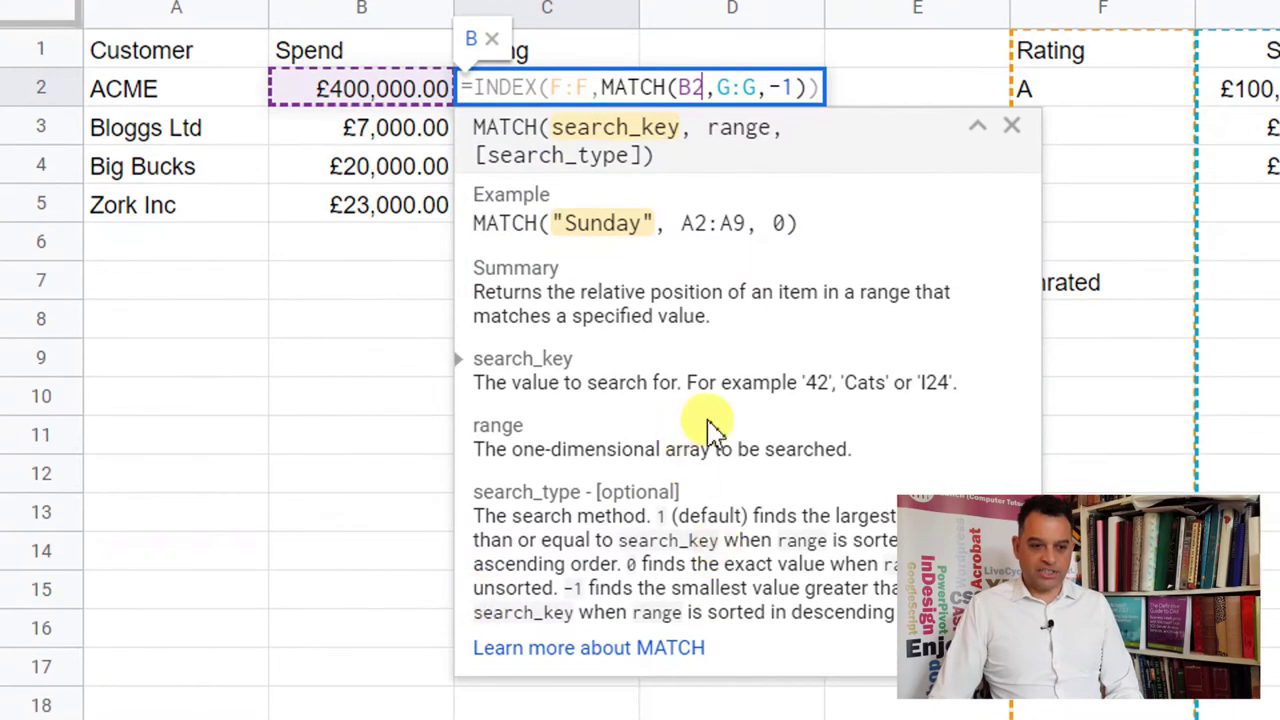